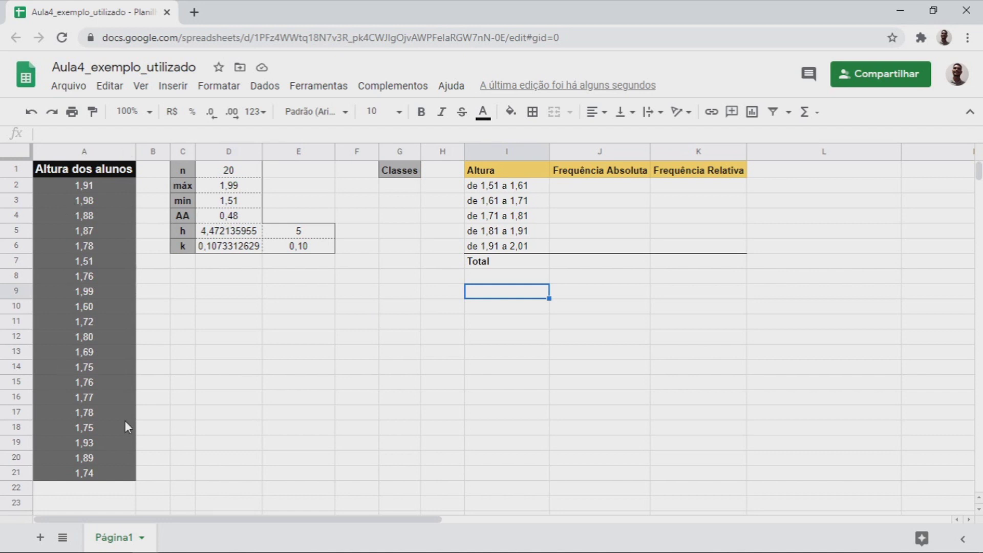
Examine the student heights in column A, the summary statistics in C1:E6 and the frequency table layout in I1:K7
click(100, 185)
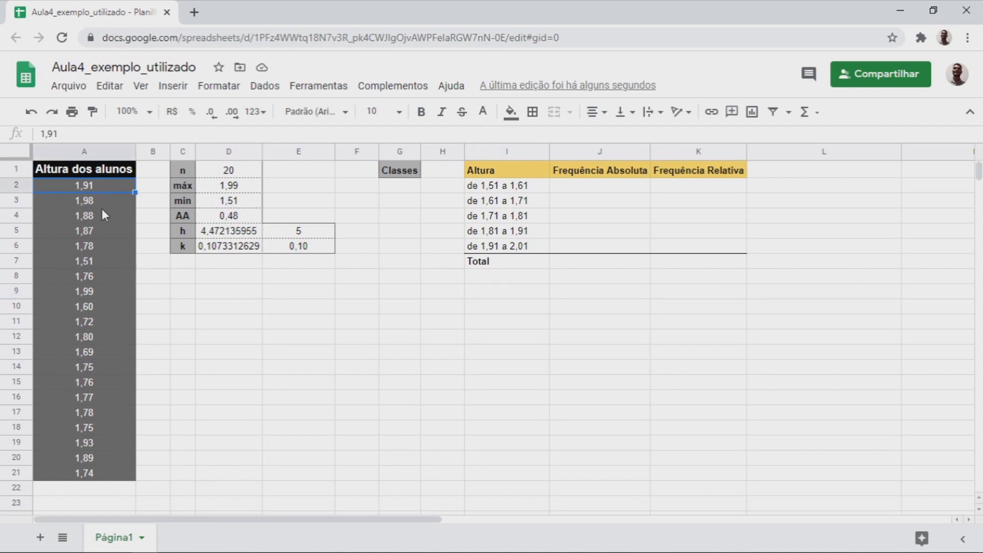
key(Down)
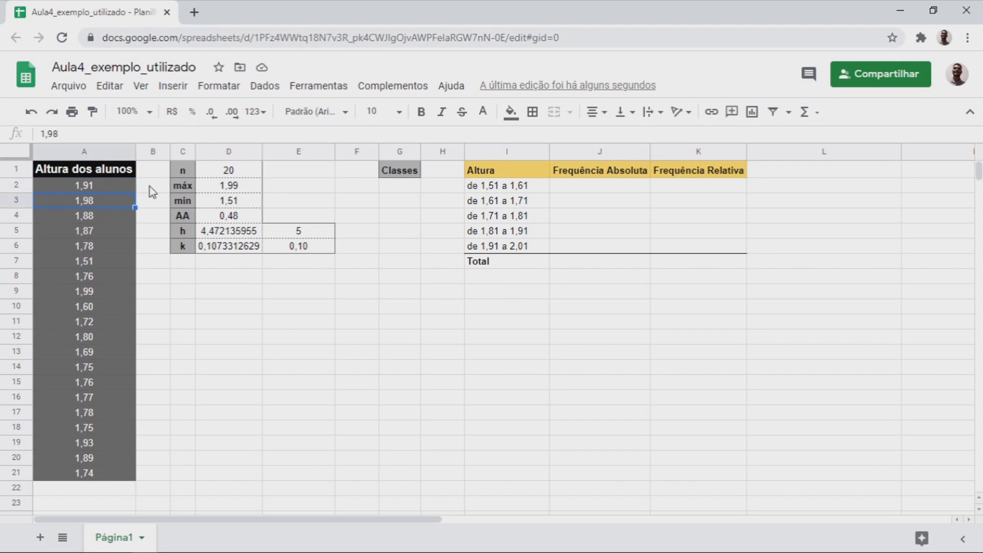
click(112, 262)
drag(113, 276, 117, 336)
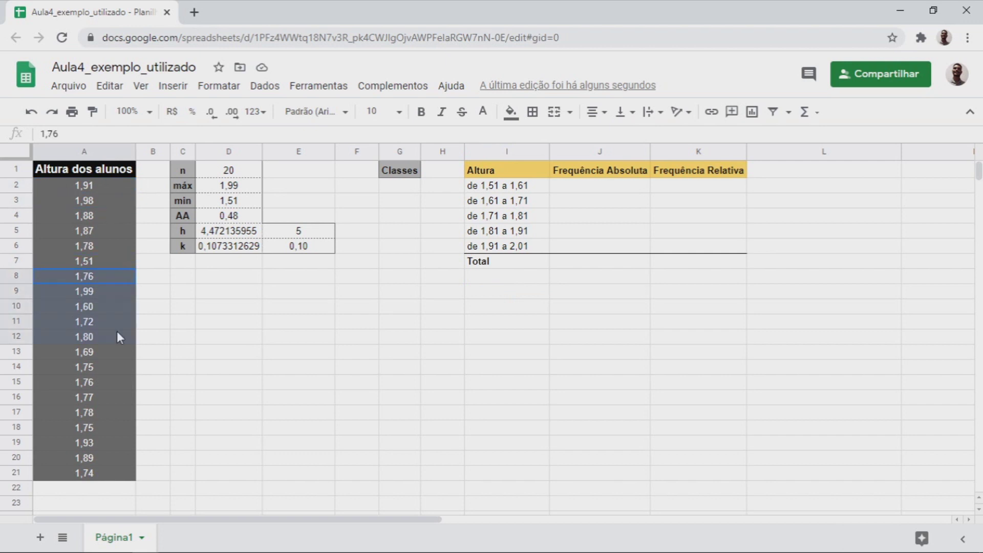
key(Up)
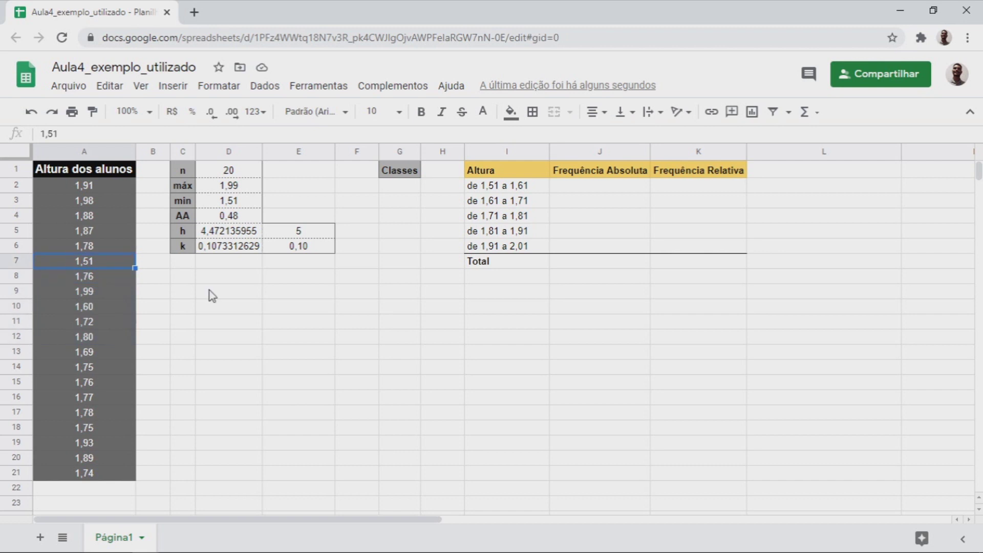
click(211, 296)
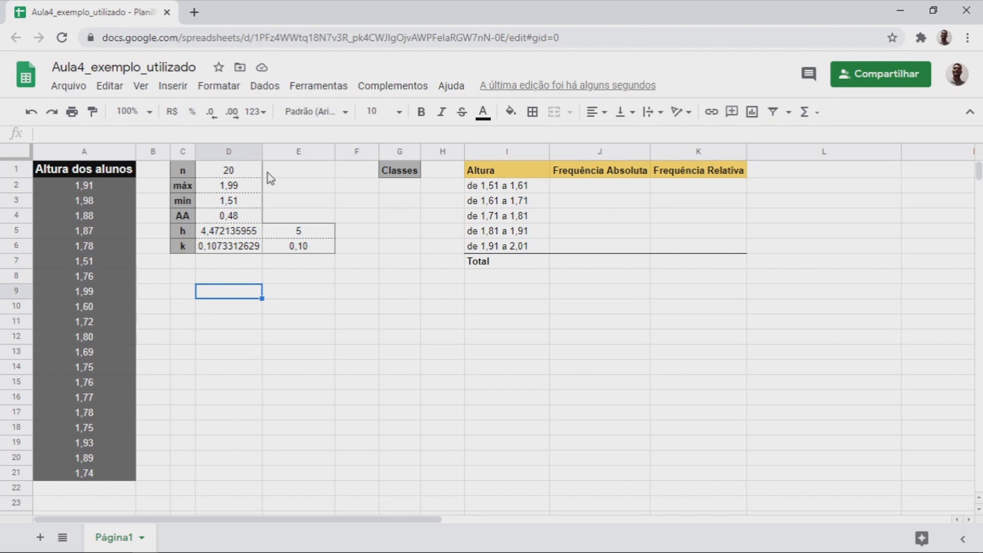
click(237, 200)
click(238, 216)
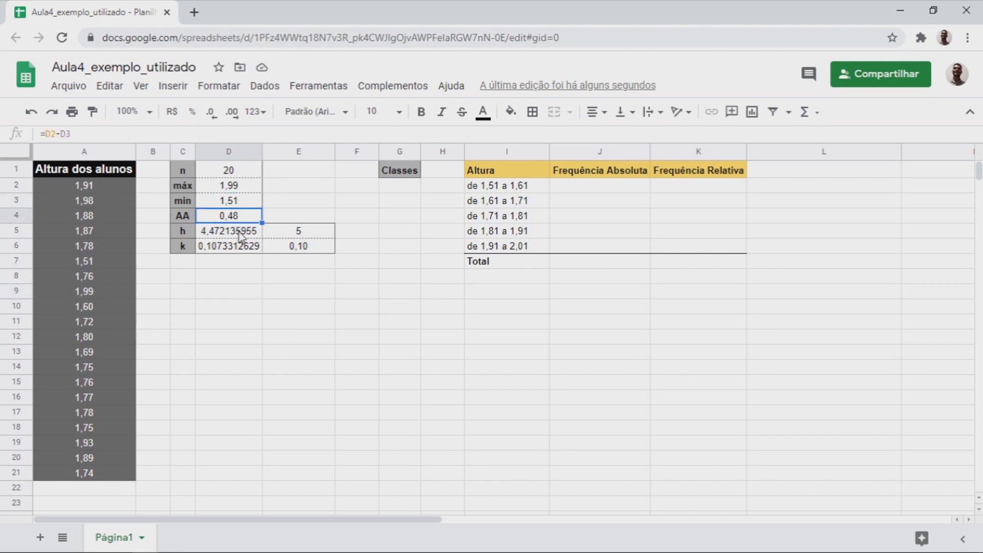
click(271, 345)
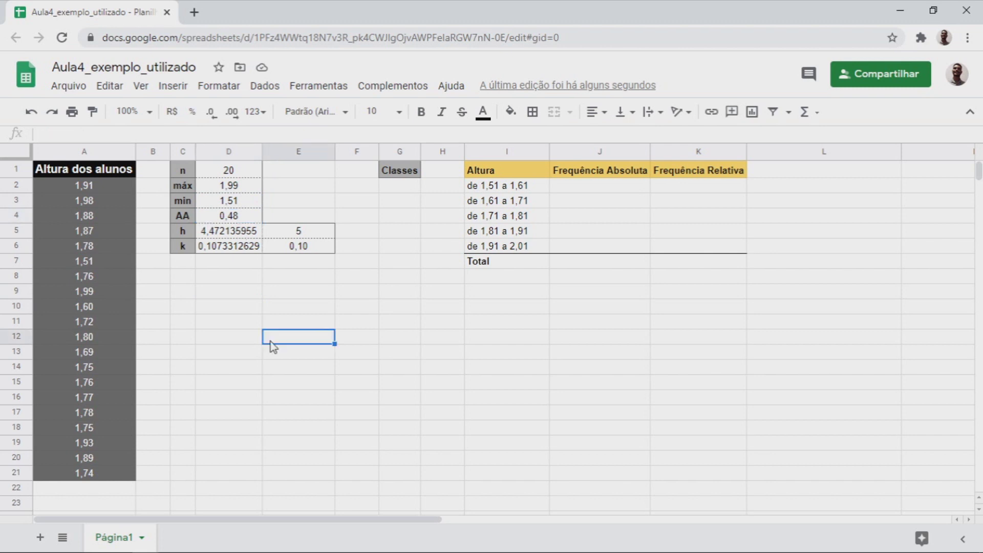
click(245, 169)
click(247, 189)
click(235, 246)
drag(495, 175, 709, 264)
click(439, 354)
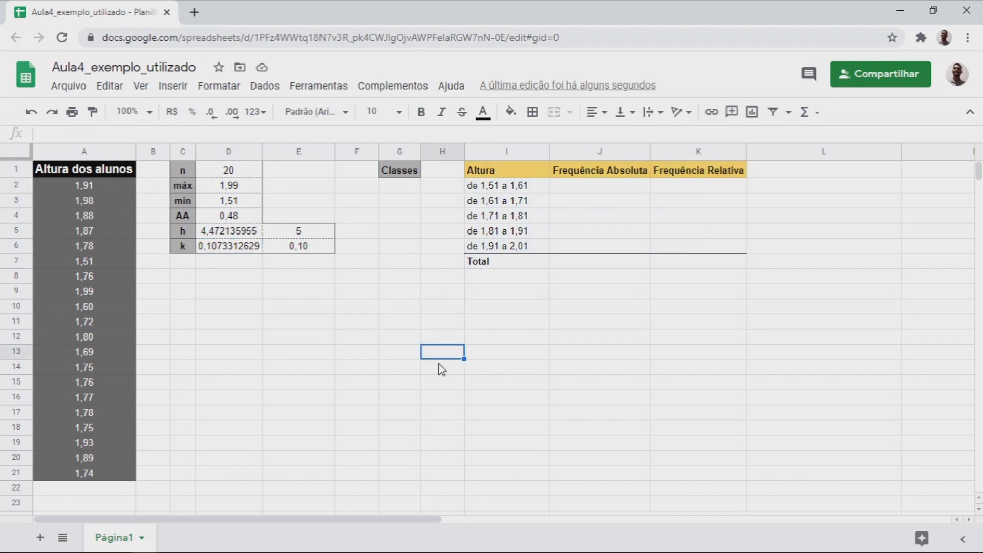
click(409, 324)
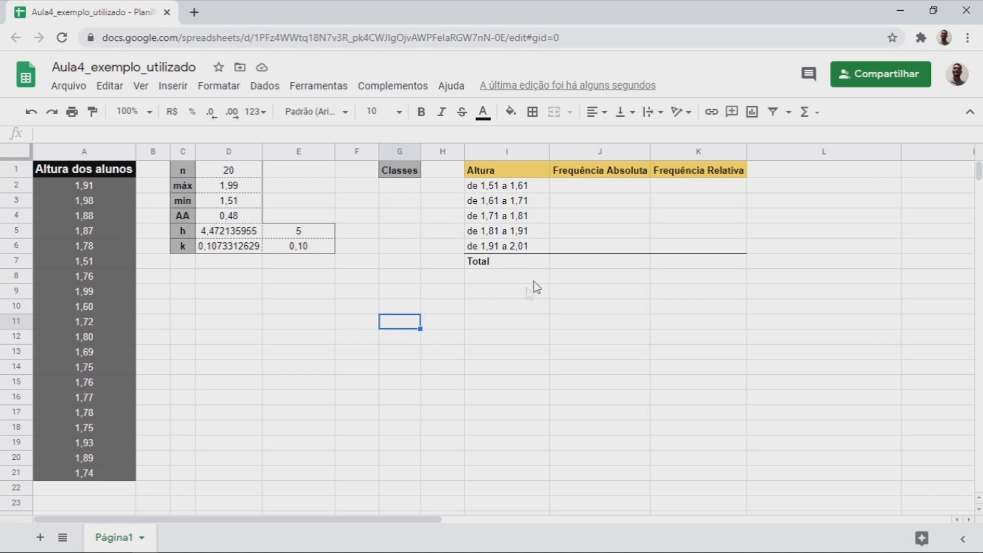
Compare the shared limits of the height intervals in I2:I6 and the matching cells of the Classes column
drag(402, 191, 391, 283)
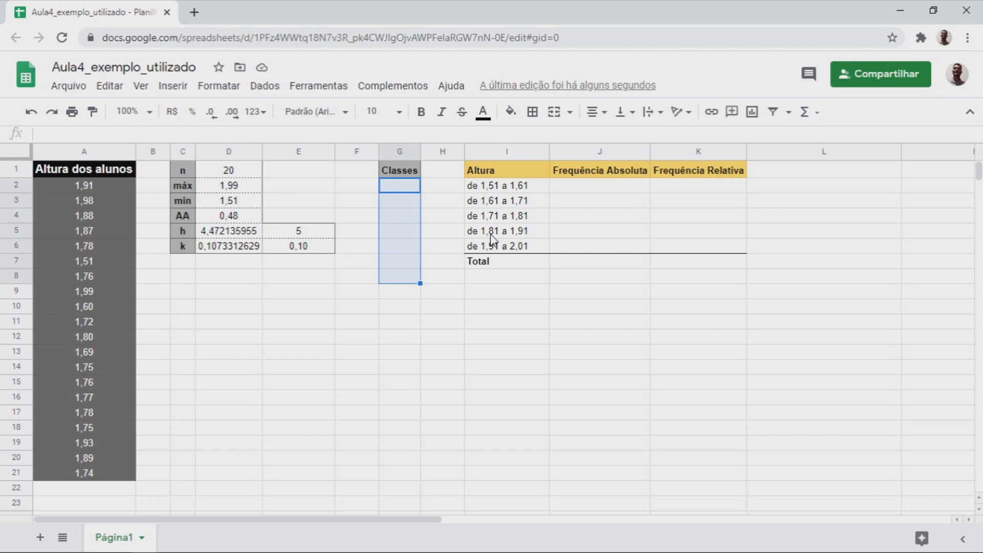
click(525, 204)
click(527, 217)
click(524, 233)
click(516, 249)
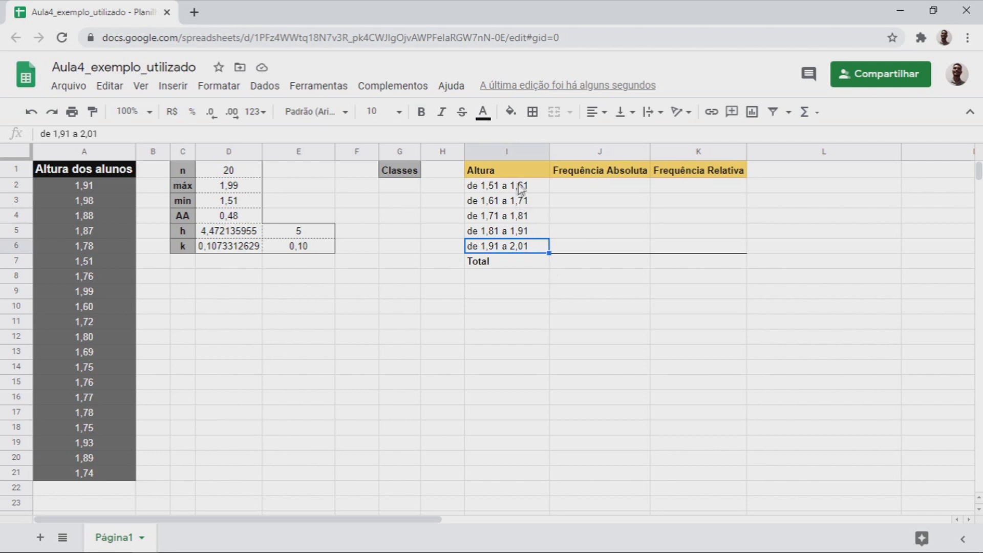
click(488, 190)
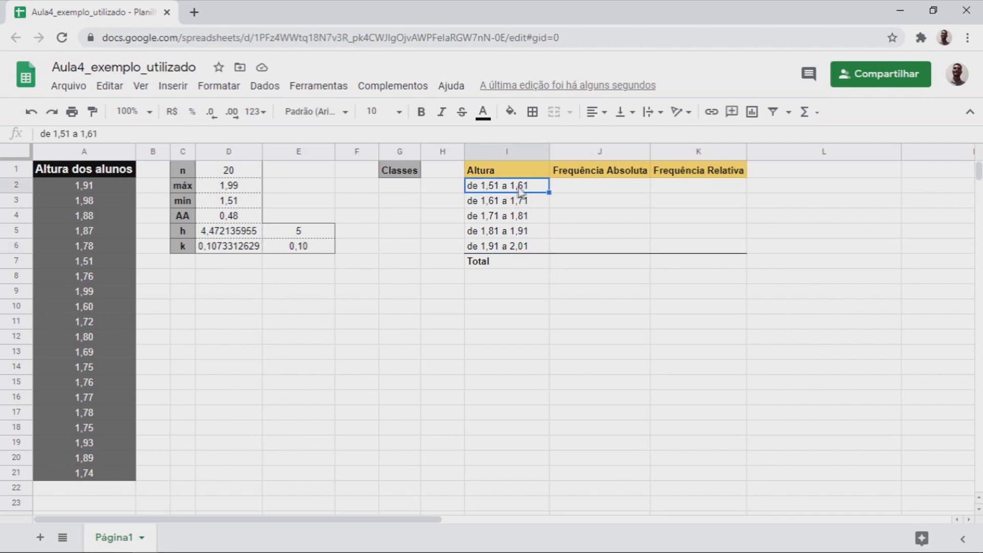
click(495, 201)
click(504, 216)
click(507, 231)
click(518, 190)
click(494, 205)
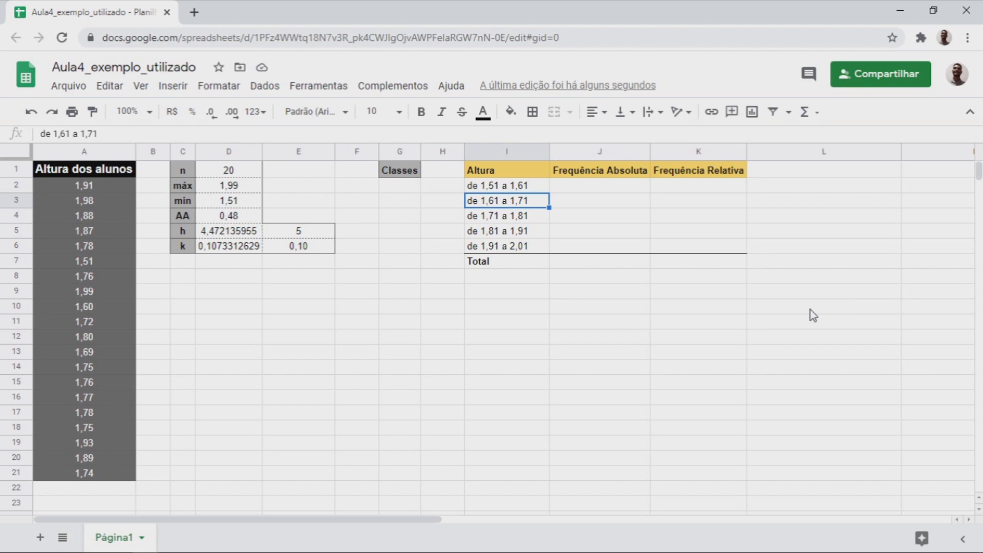
click(531, 189)
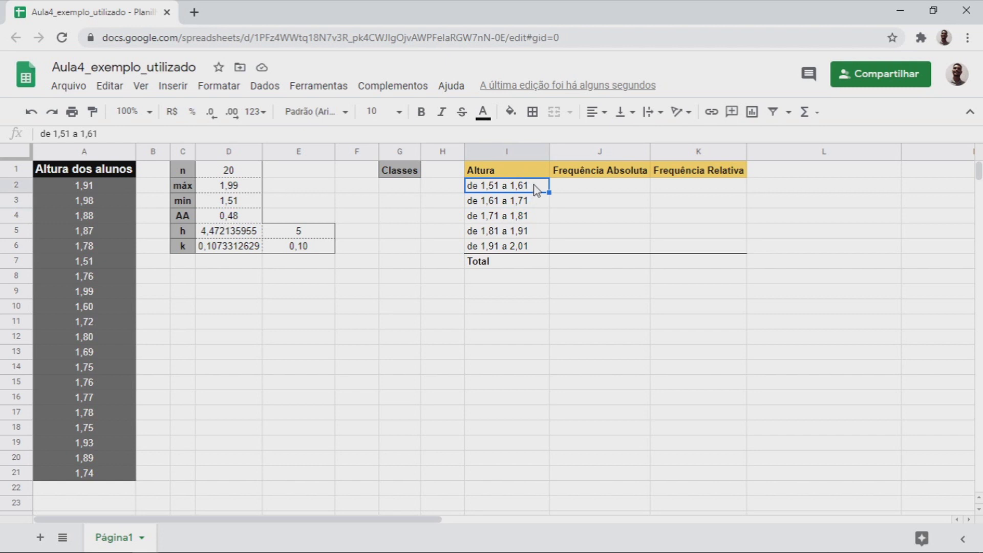
click(500, 204)
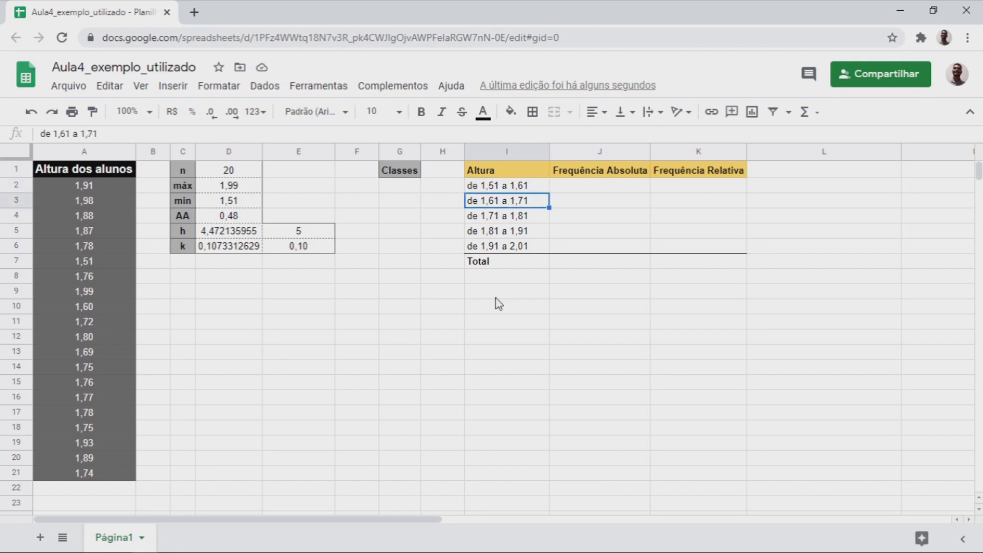
click(524, 189)
click(491, 204)
click(526, 190)
click(523, 205)
click(490, 219)
click(486, 236)
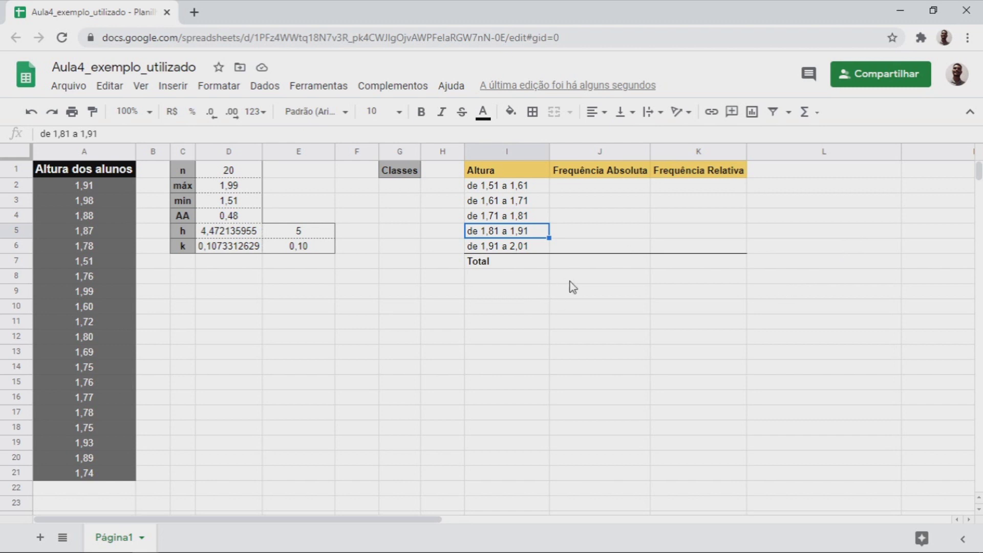
click(518, 188)
click(500, 204)
click(496, 219)
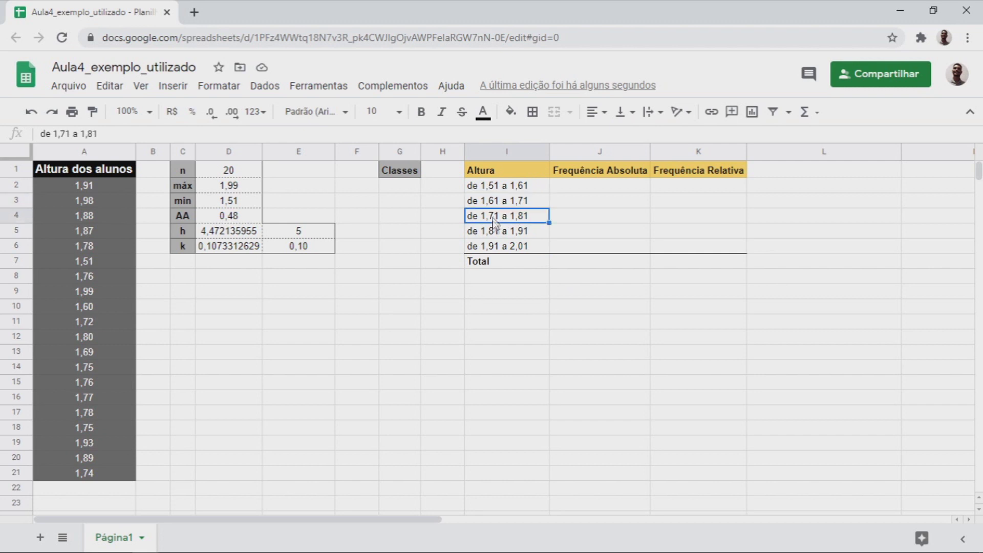
click(525, 188)
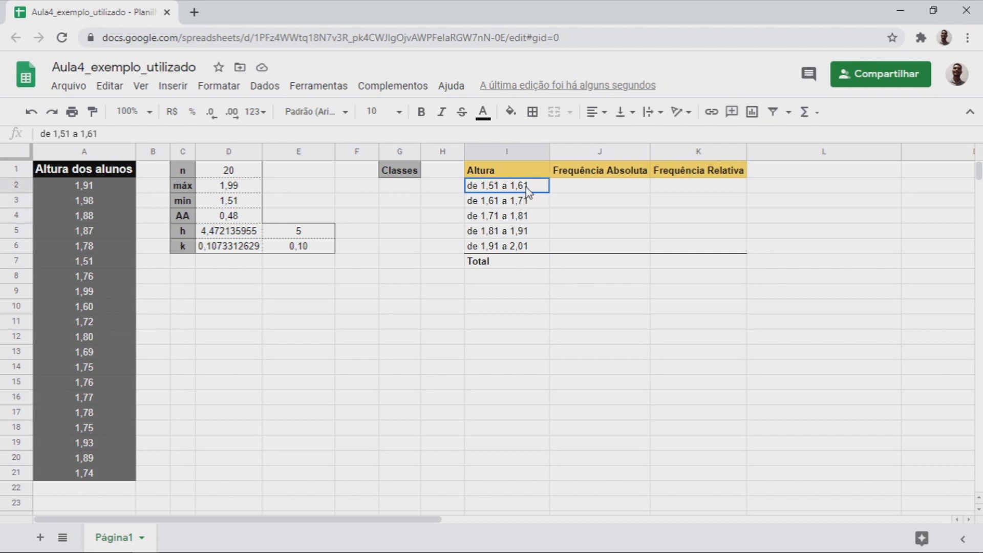
click(501, 202)
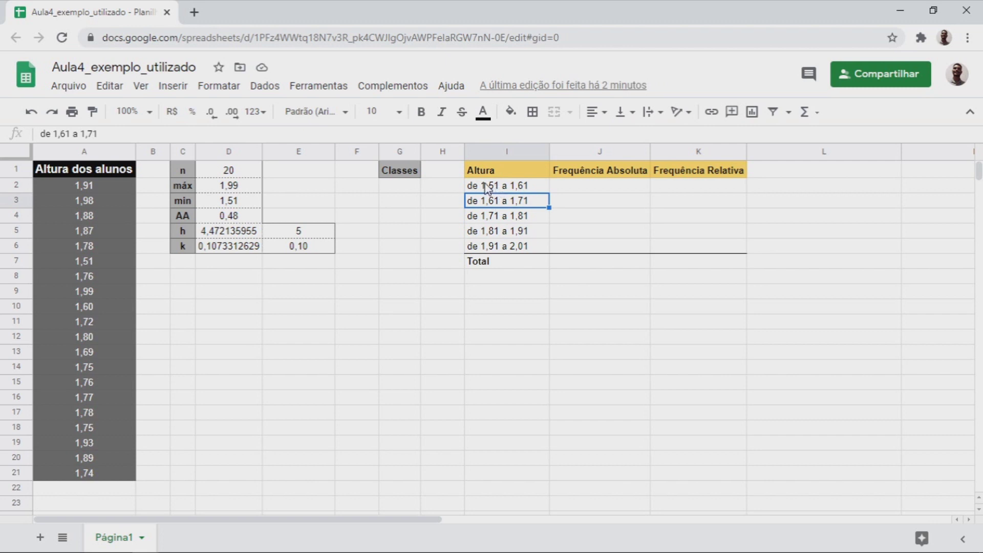
click(497, 187)
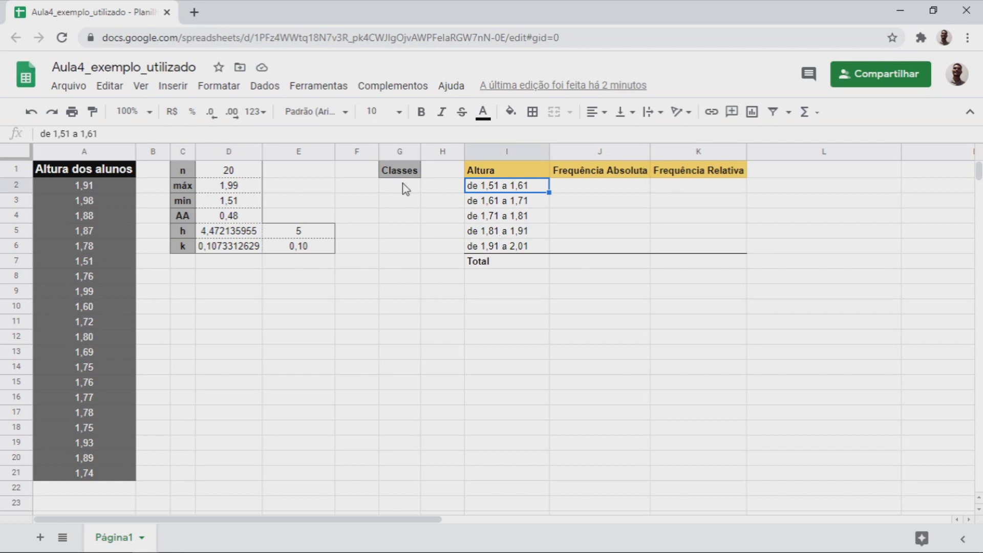
click(397, 200)
click(400, 215)
click(403, 231)
click(402, 254)
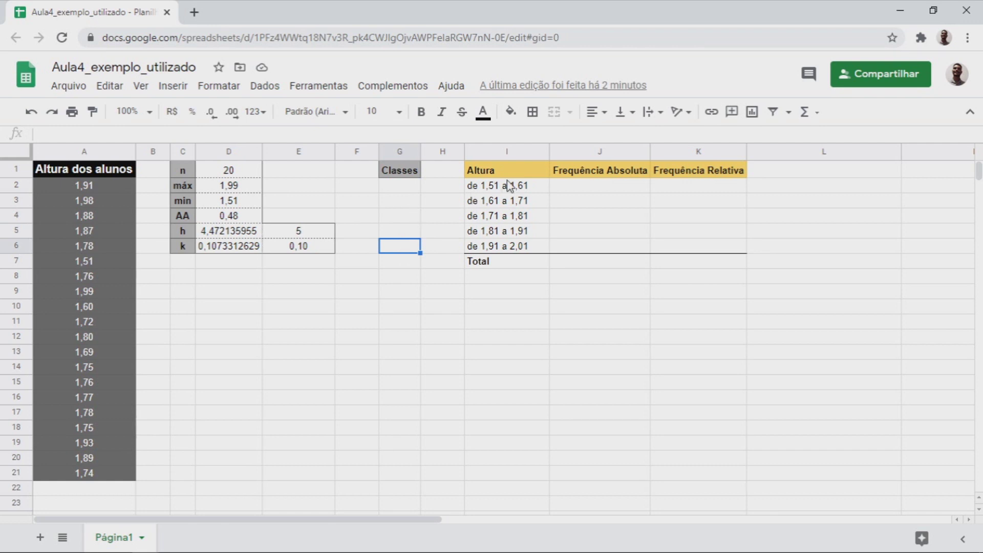
click(489, 185)
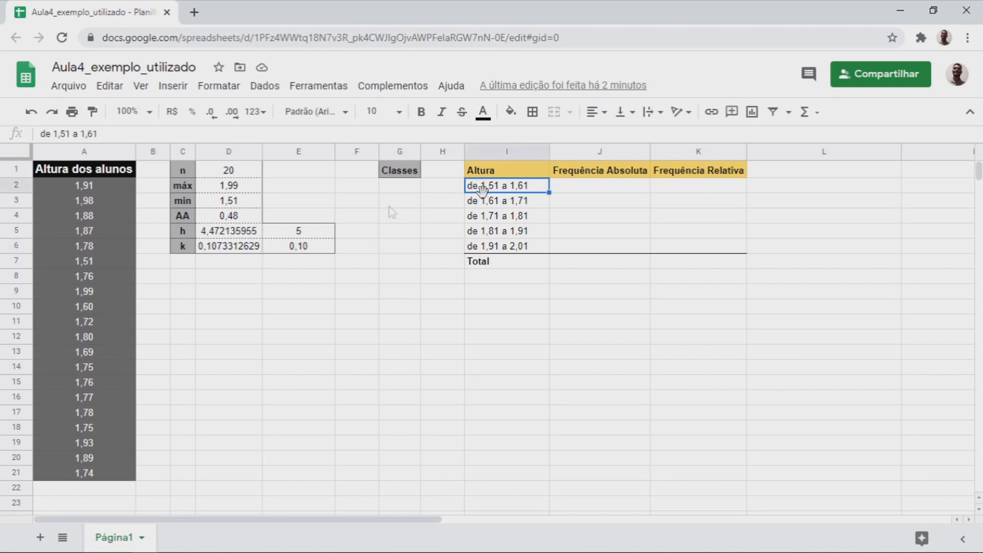
Enter 1,609 as the first class limit in cell G2 under Classes
click(405, 186)
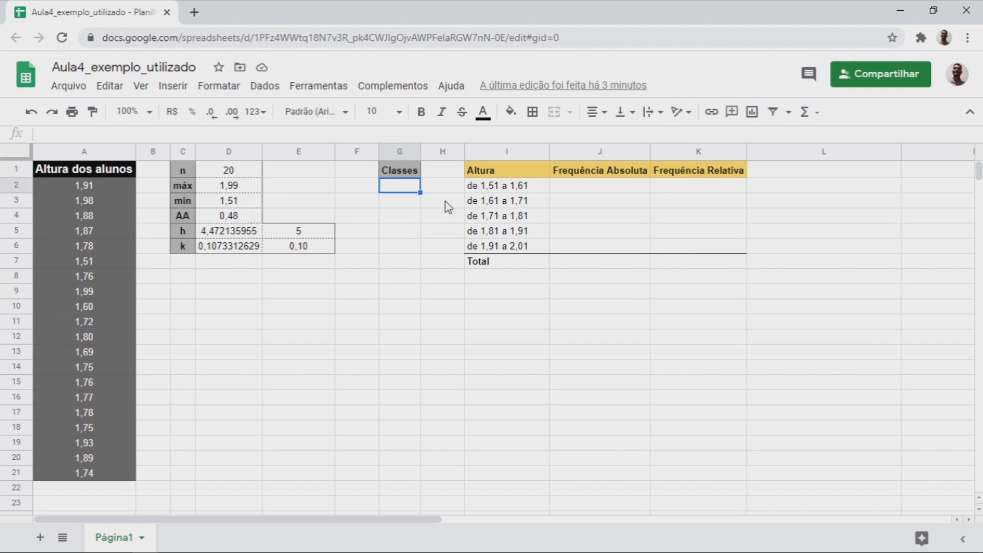
double_click(413, 185)
text(1,609)
key(Return)
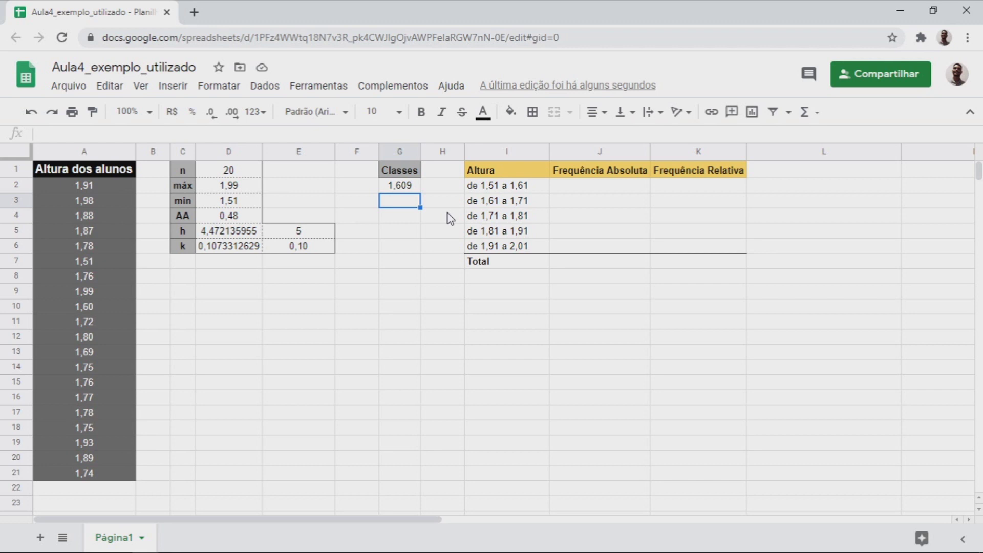
Change the first class limit in cell G2 to 1,60
click(405, 187)
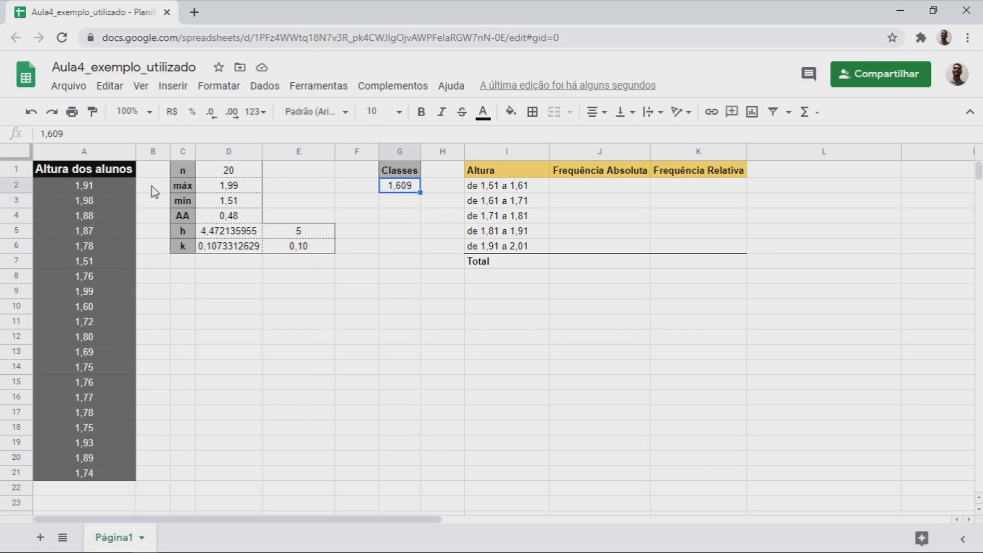
click(126, 132)
key(BackSpace)
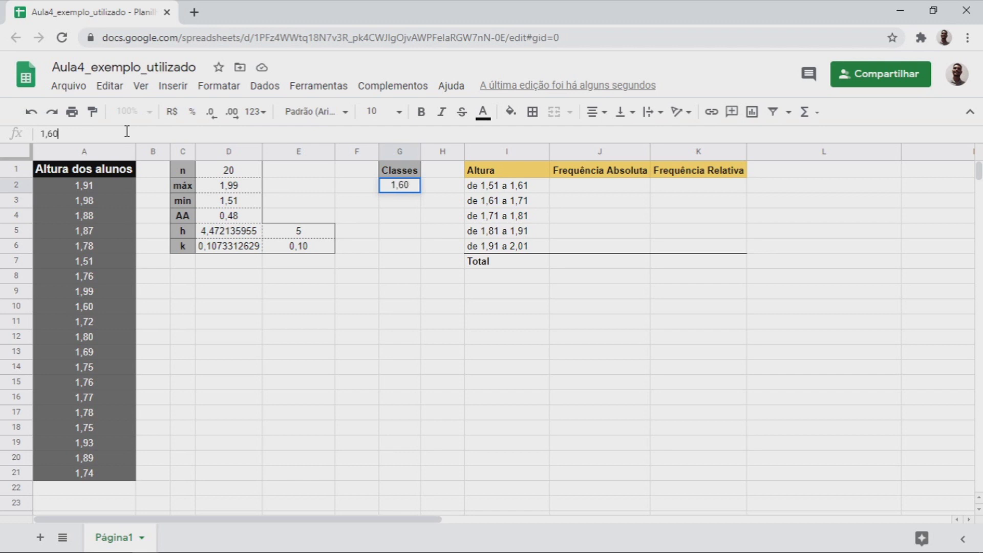
key(Return)
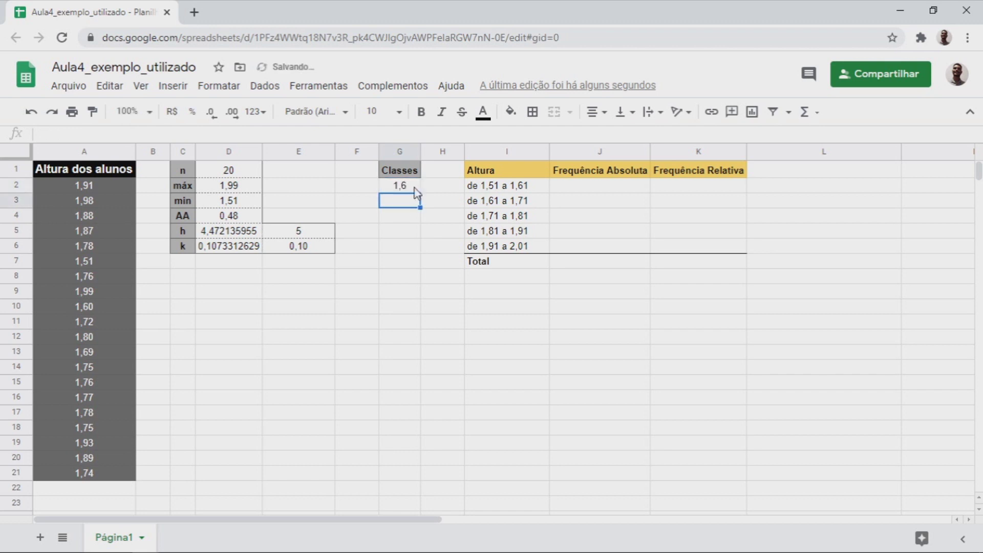
Set the student height in cell A10 to 1,601
double_click(112, 305)
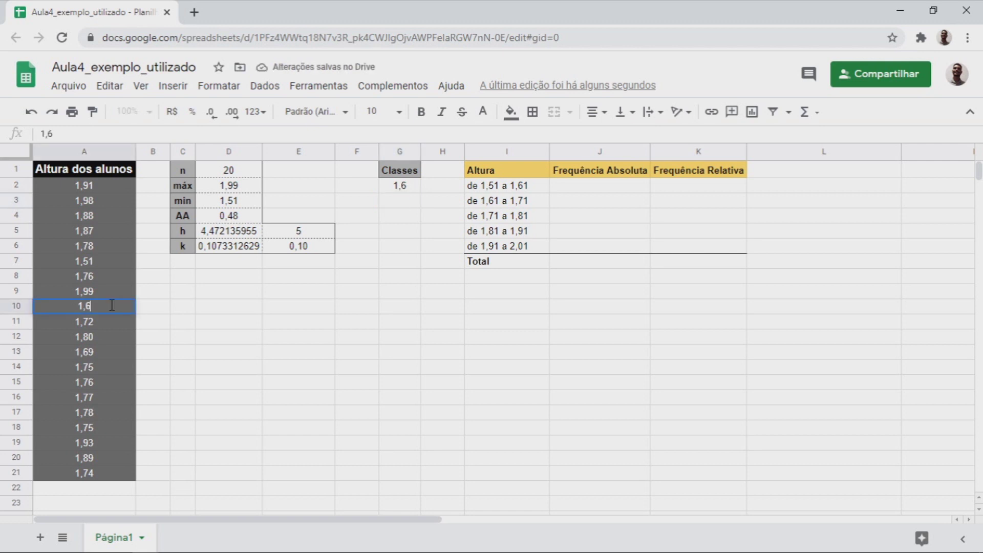
text(01)
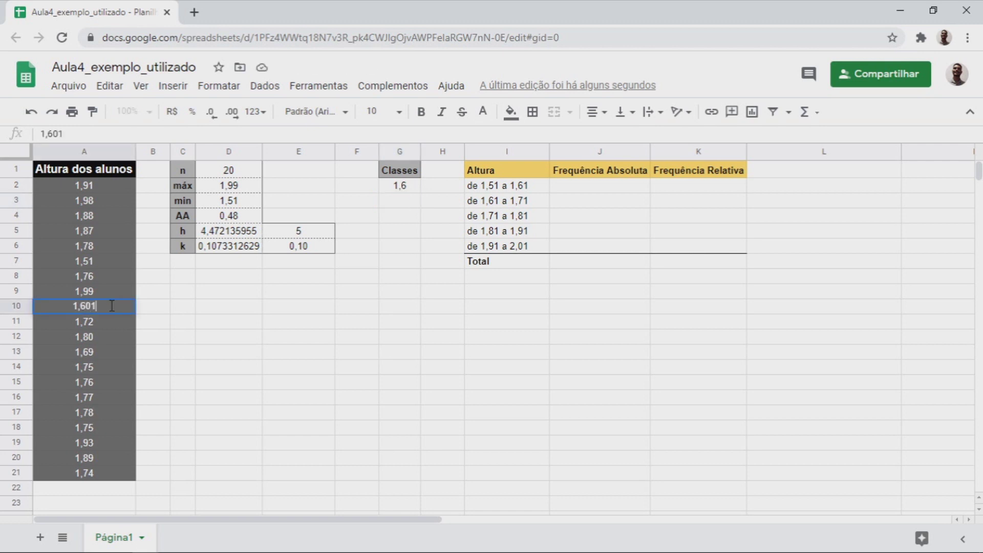
key(Return)
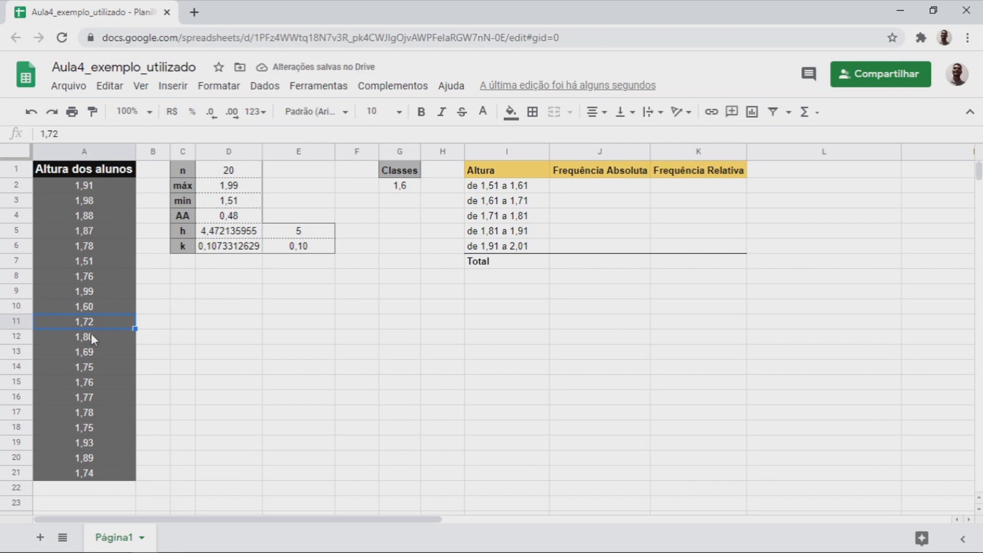
Inspect the full stored value of the height in A10 and the absolute frequency cells of the table
click(97, 306)
click(82, 133)
drag(82, 134, 20, 139)
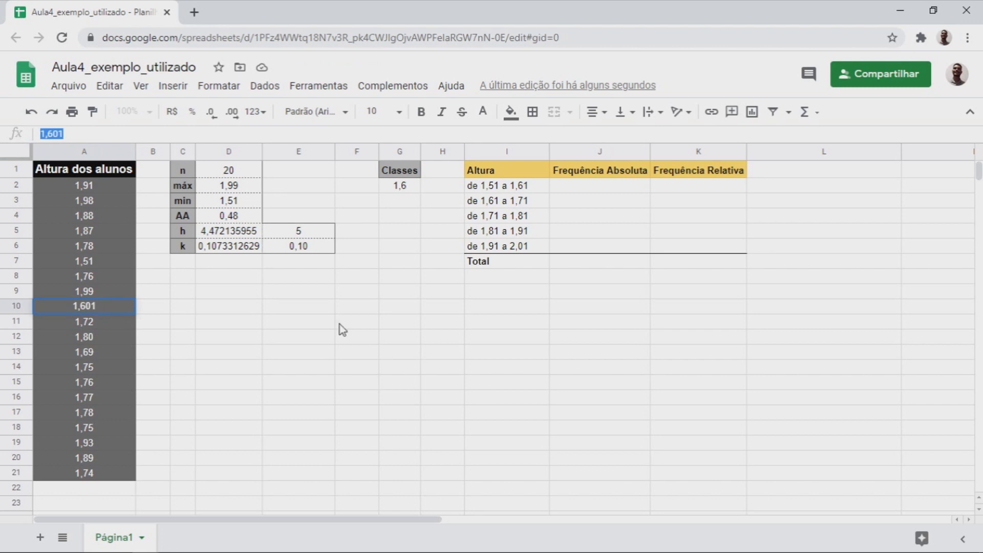
click(607, 186)
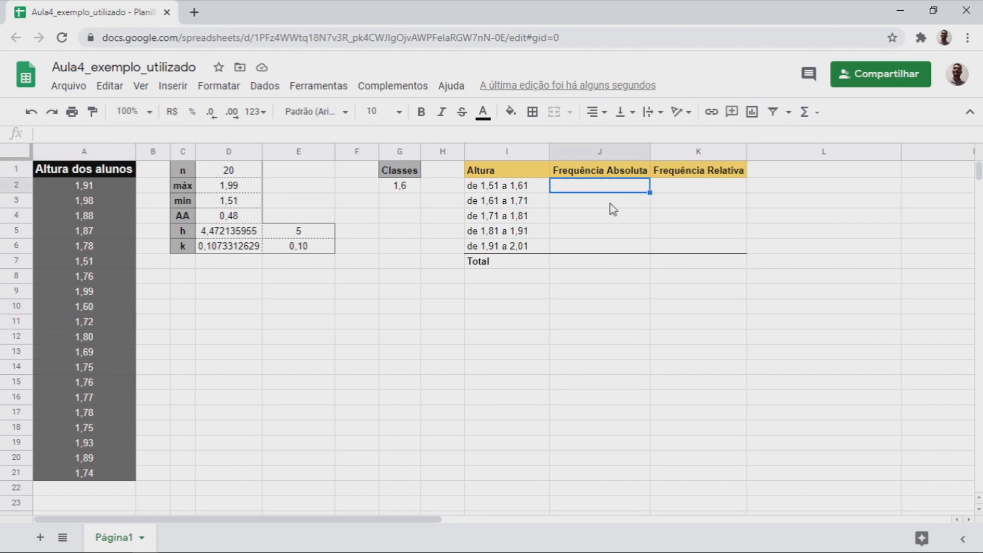
click(610, 251)
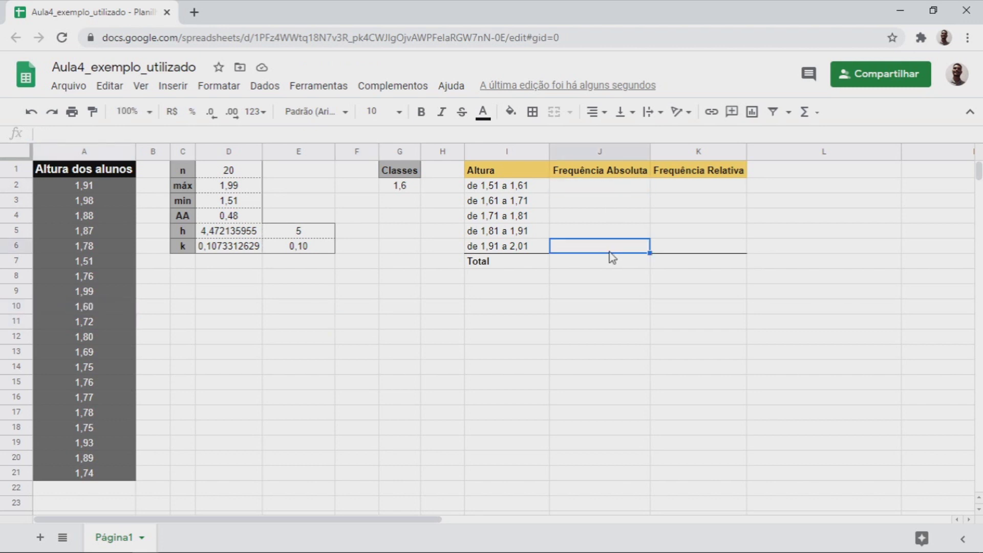
click(80, 307)
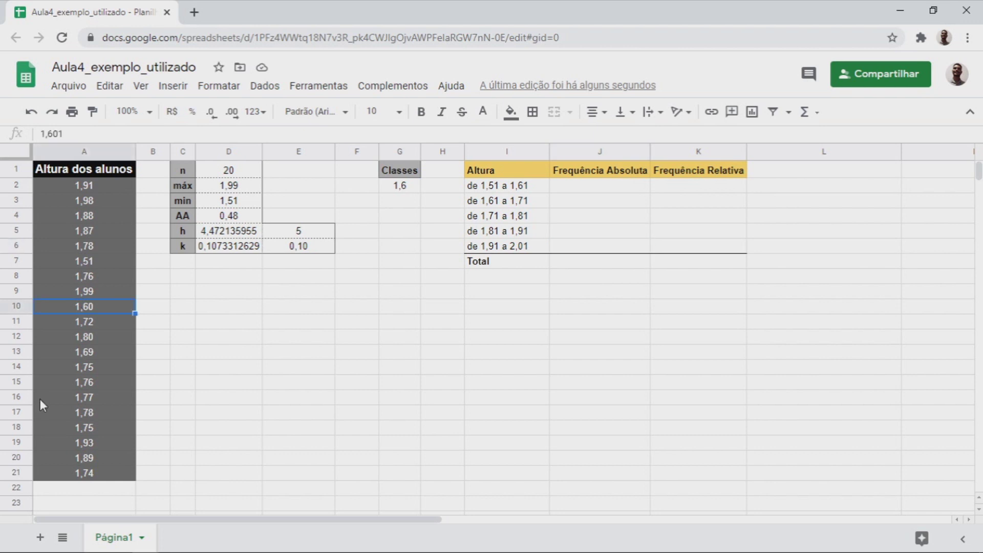
click(551, 202)
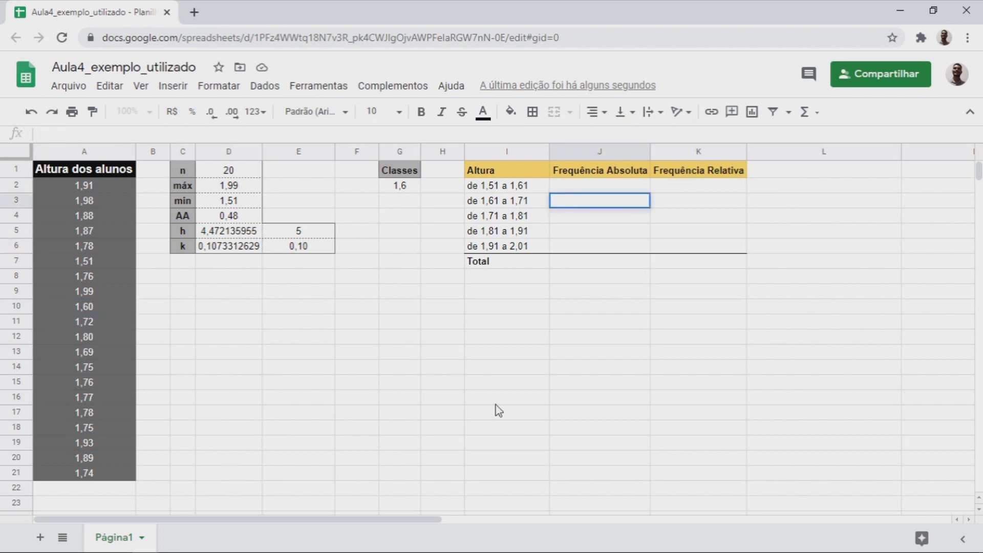
Restore the student height in cell A10 to 1,60
click(496, 406)
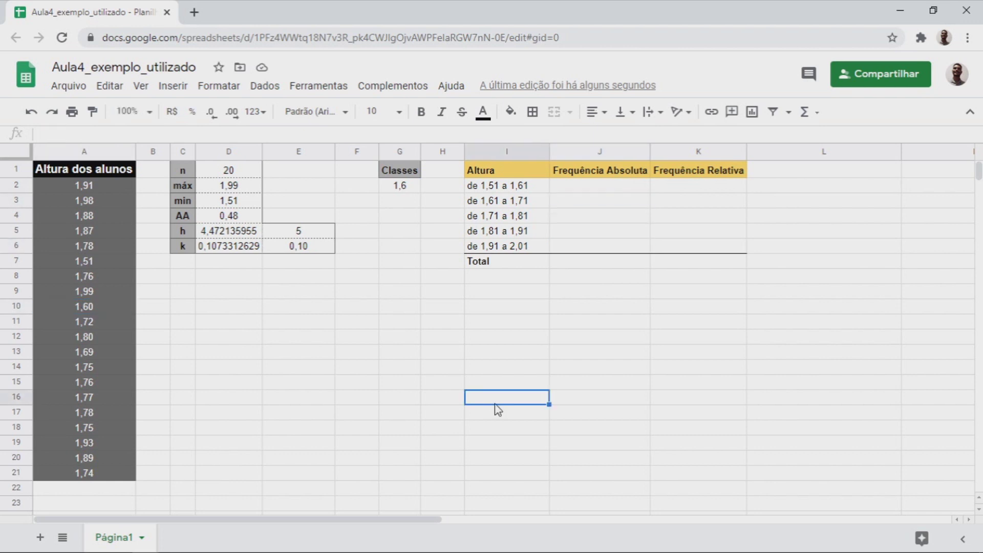
double_click(103, 306)
key(BackSpace)
key(Return)
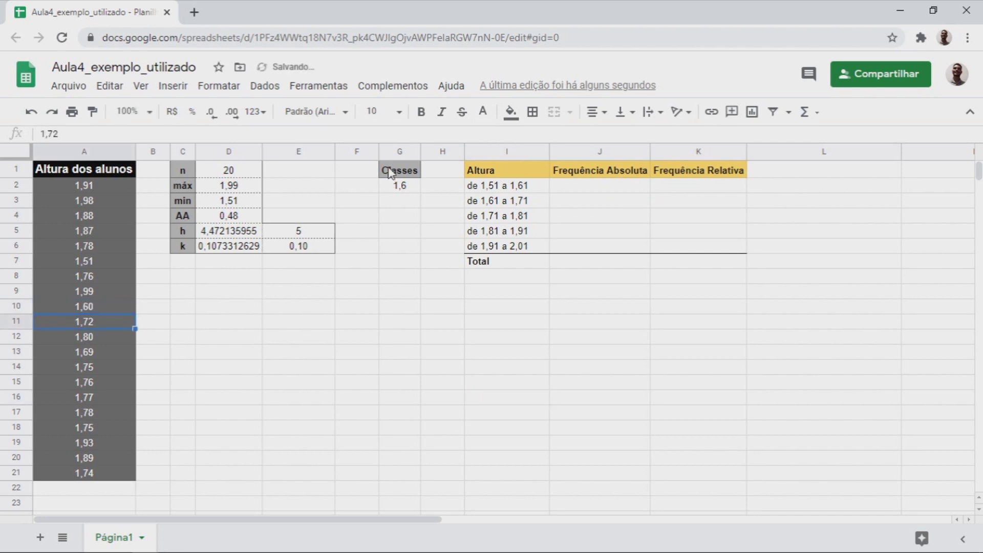
Enter the class limits 1,609, 1,709, 1,809 and 1,909 in cells G2 to G5 under Classes
double_click(407, 187)
text(09)
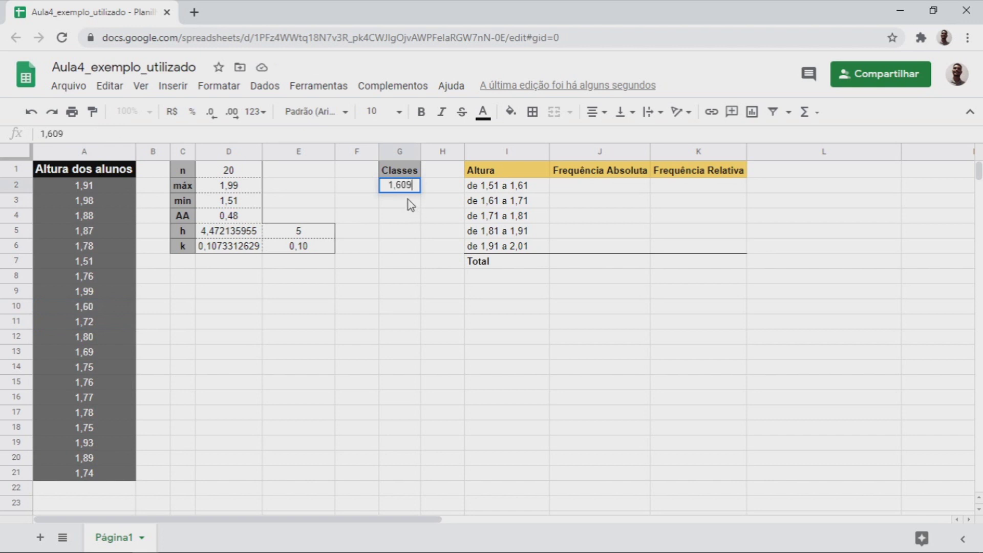
click(409, 267)
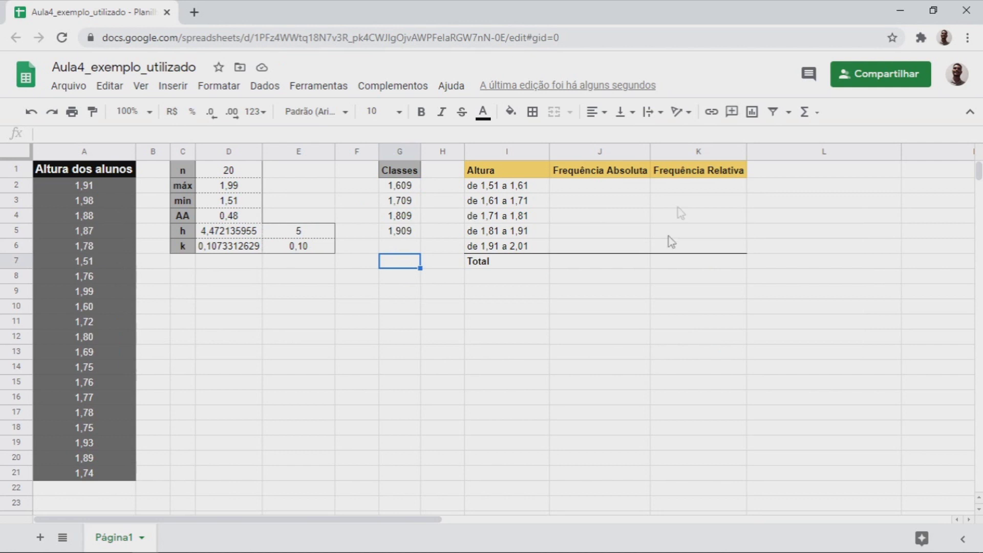
click(524, 247)
click(405, 253)
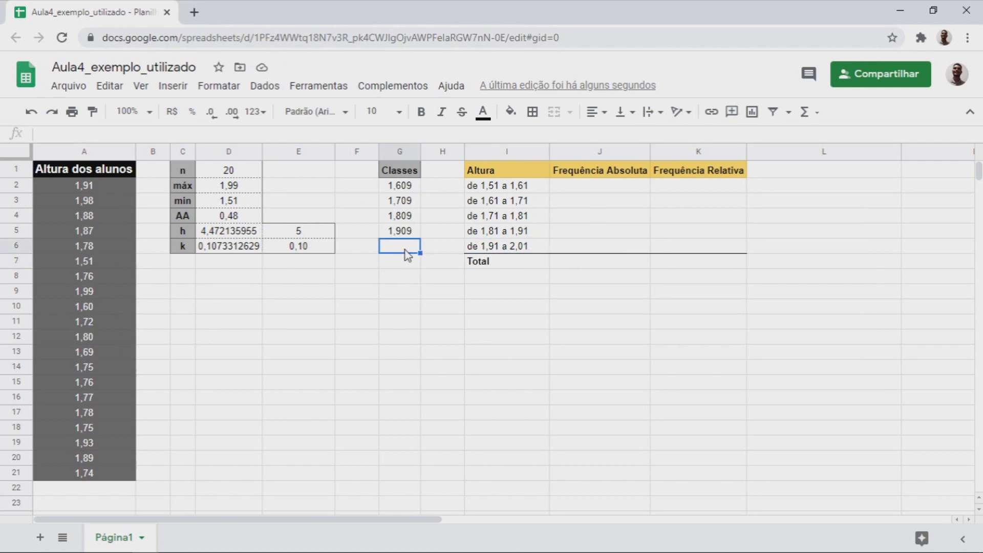
click(527, 253)
click(392, 250)
Calculate the absolute frequencies from cell J2 with FREQUENCY, using column A as data and column G as classes, and check each interval's count
click(578, 173)
click(584, 191)
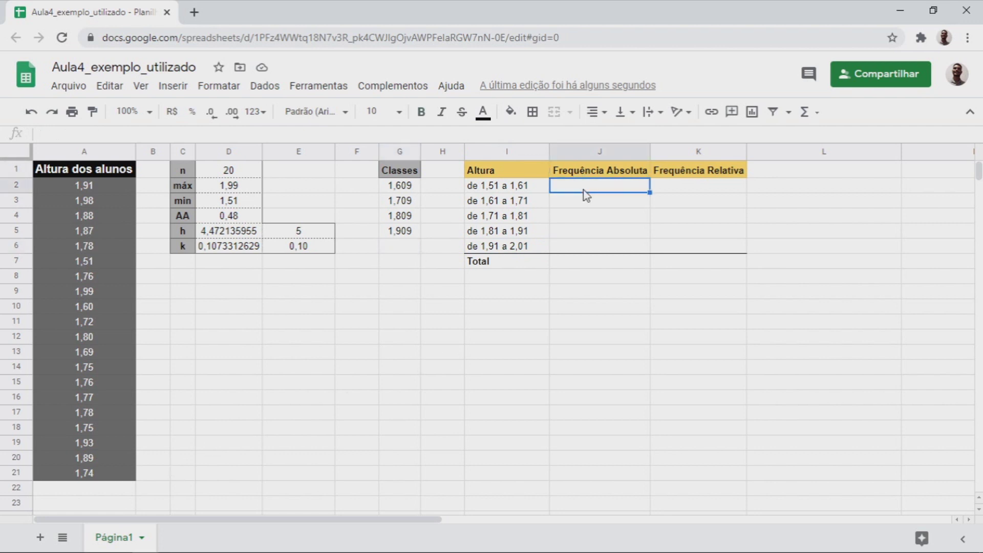
text(=Freq)
key(Tab)
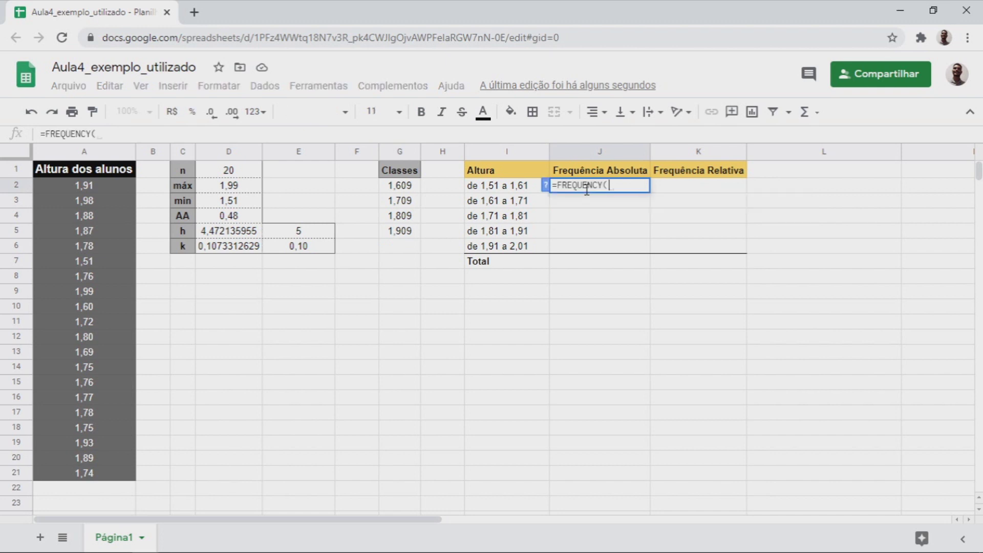
click(82, 154)
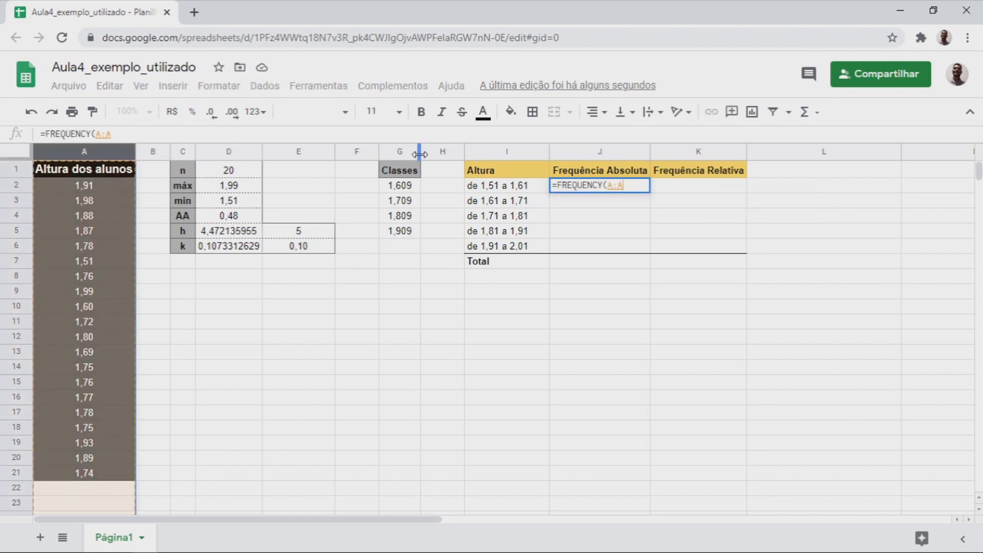
text(;)
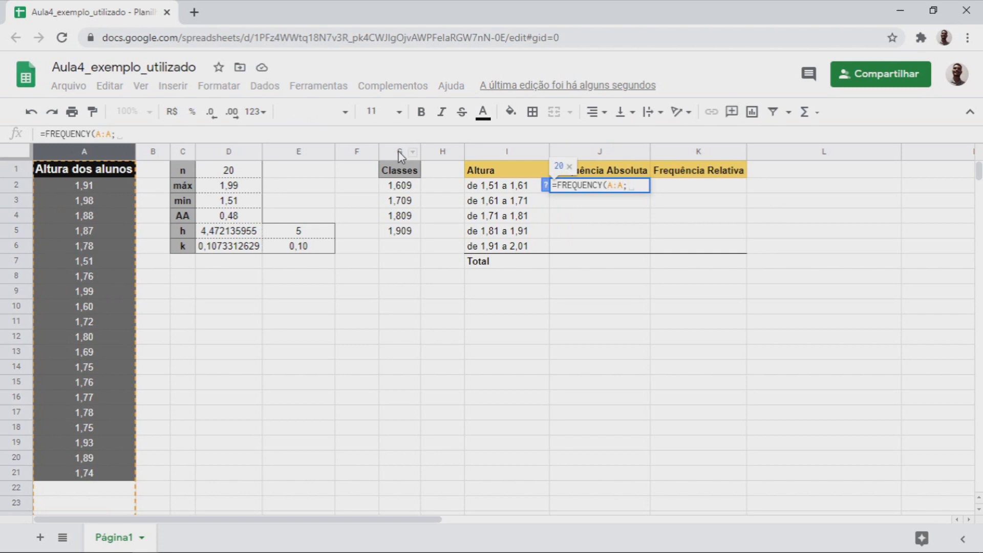
click(400, 154)
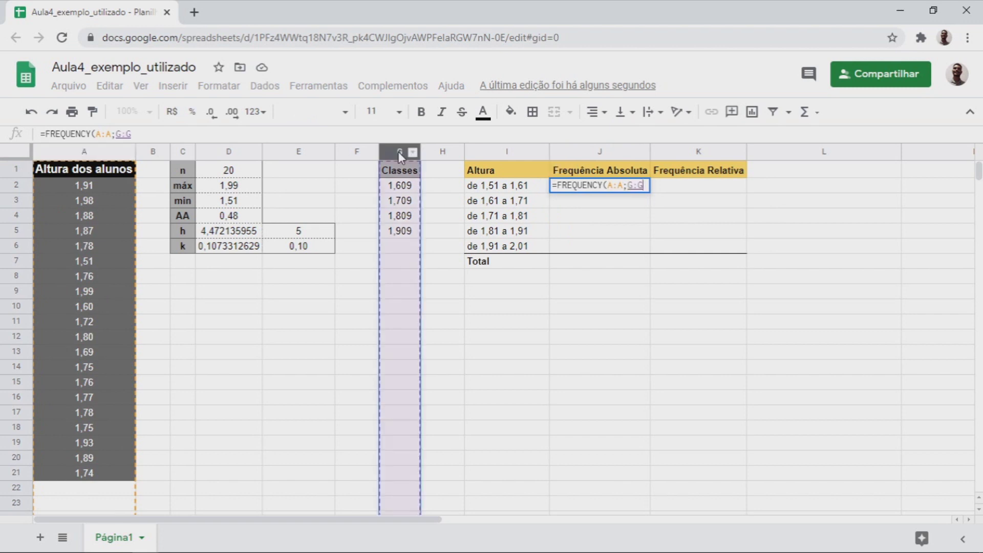
key(Return)
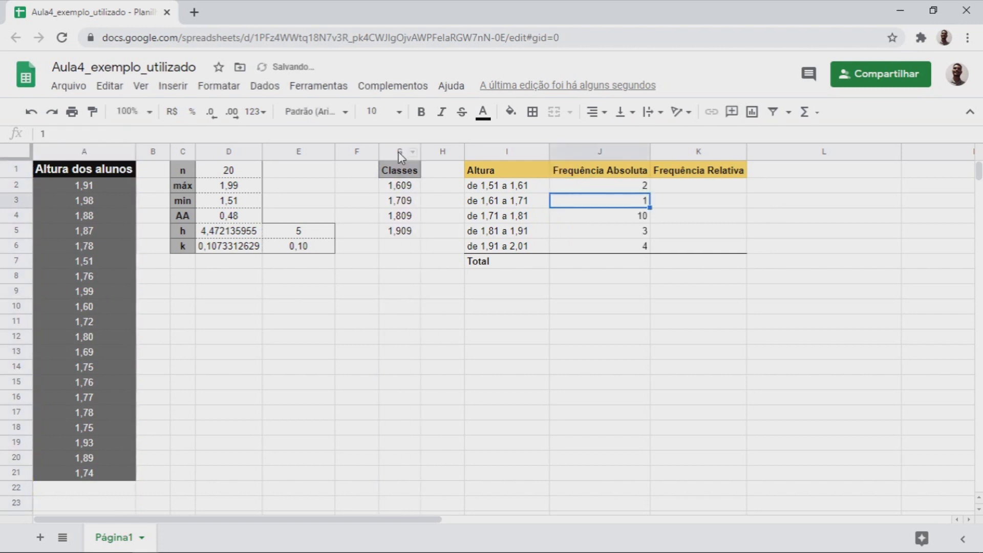
click(635, 190)
key(Down)
key(Down)
key(Down)
key(Down)
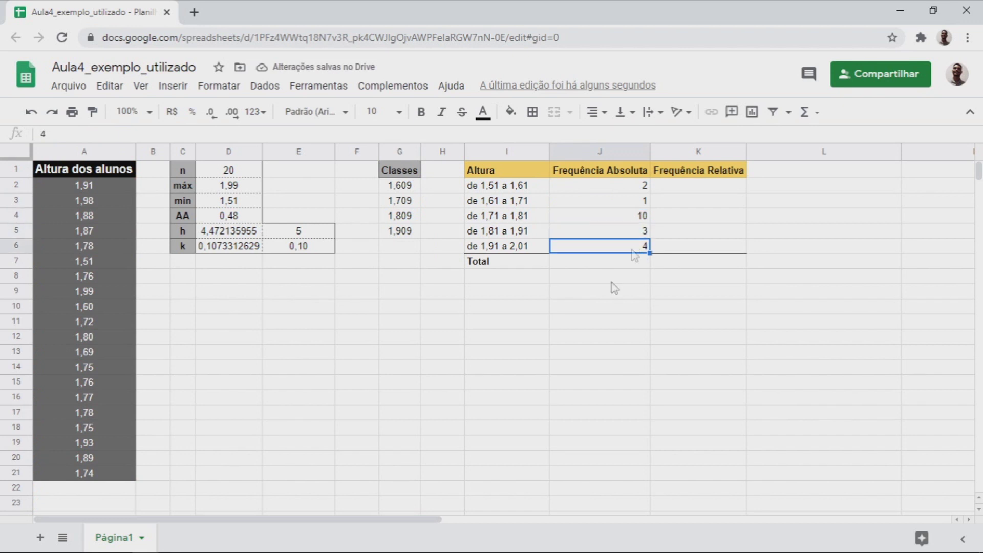
Total the absolute frequencies in cell J7 with SUM(J2:J6) and compare the total with n in D1
click(619, 262)
text(=sum)
key(Tab)
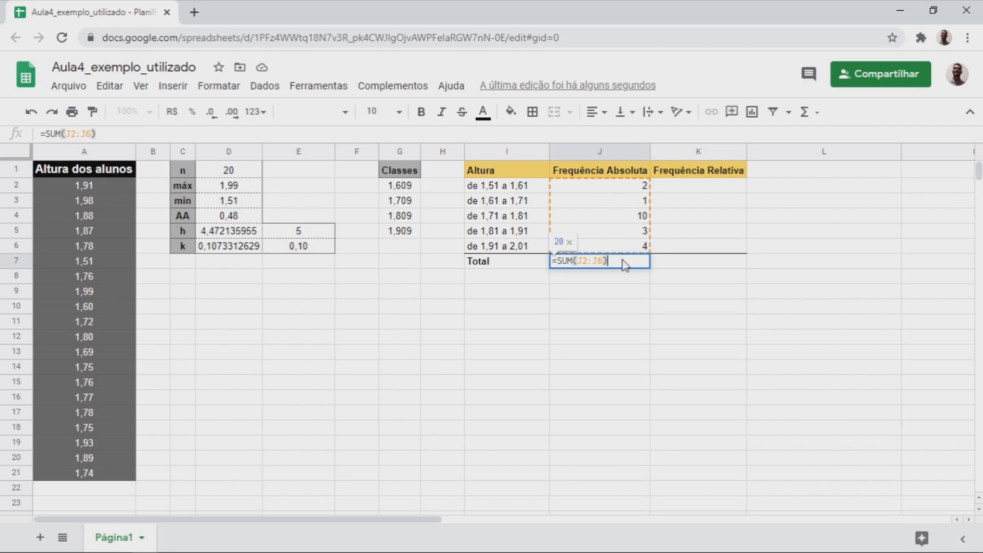
key(Return)
click(639, 264)
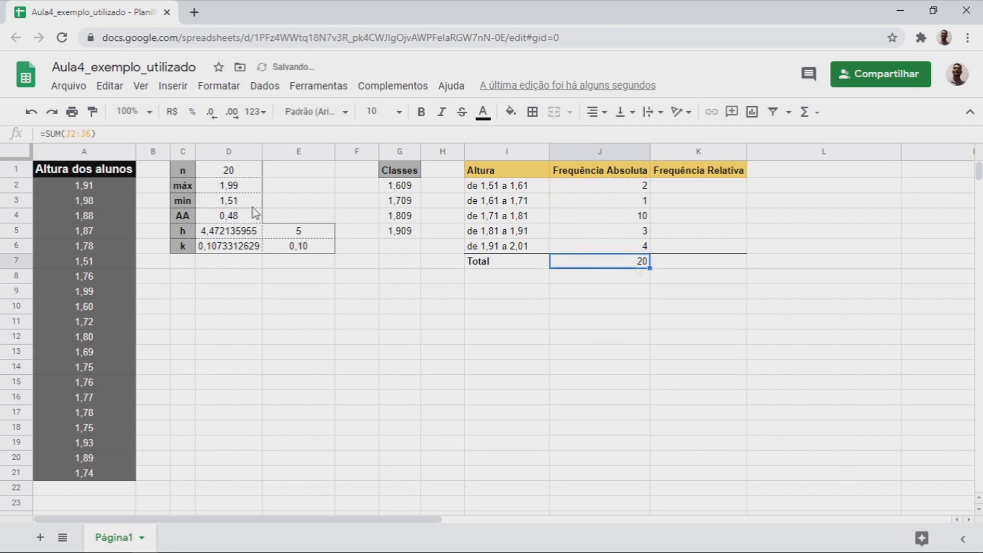
click(234, 173)
click(557, 327)
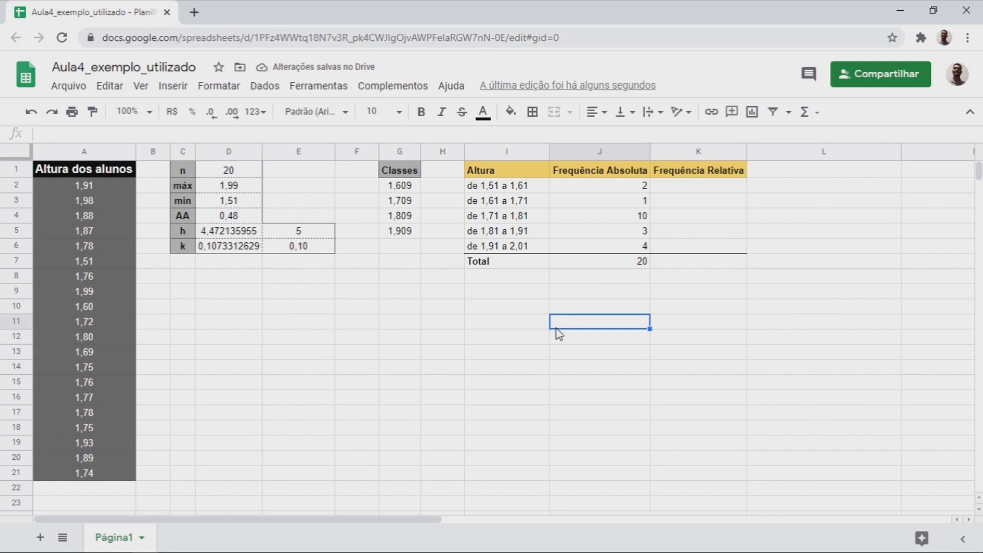
click(210, 172)
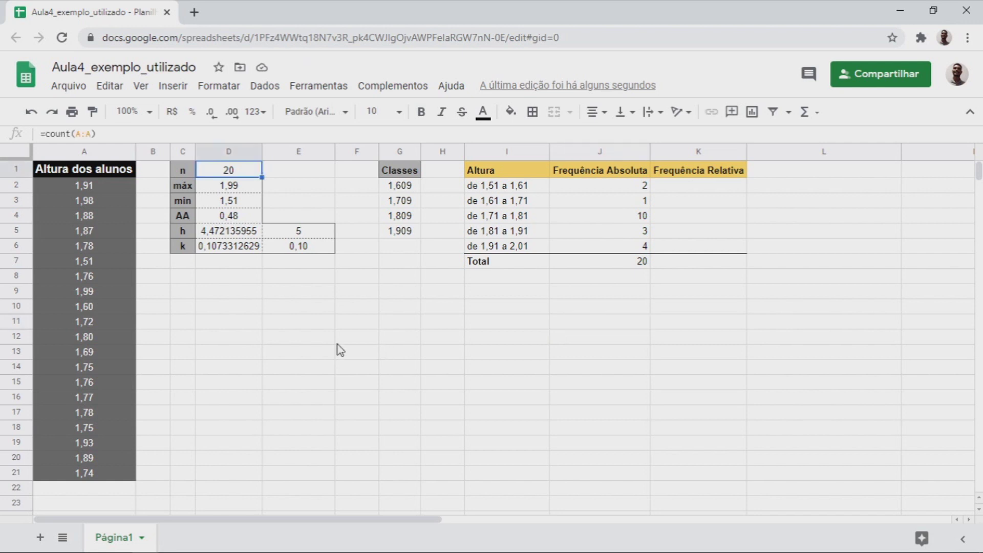
Calculate the first interval's relative frequency in cell K2 with the formula =J2/$J$7
click(681, 189)
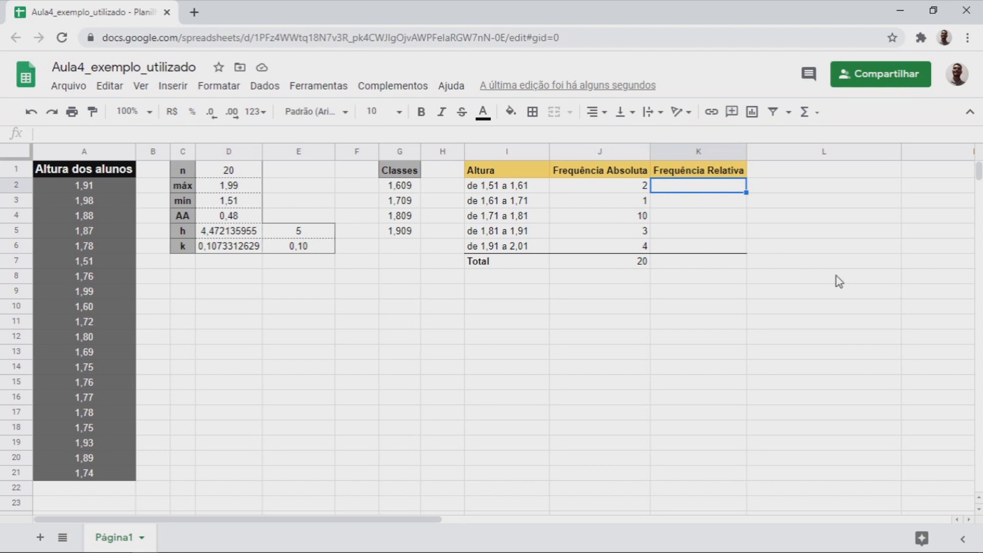
text(=)
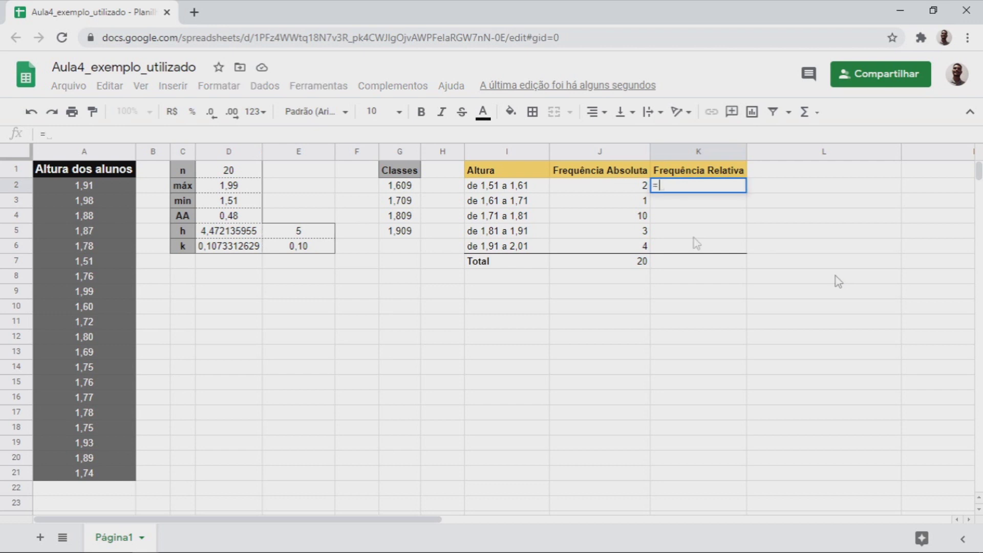
click(631, 186)
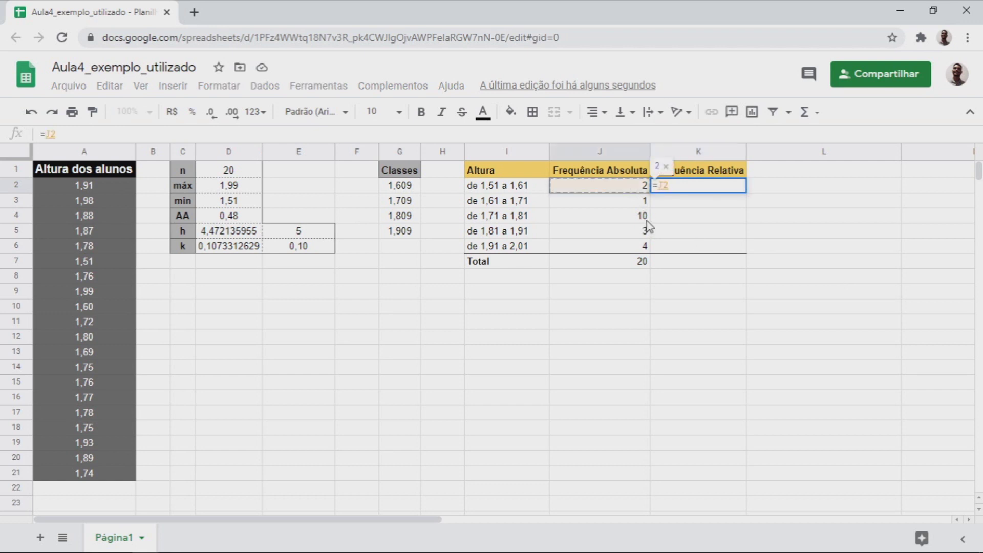
text(/)
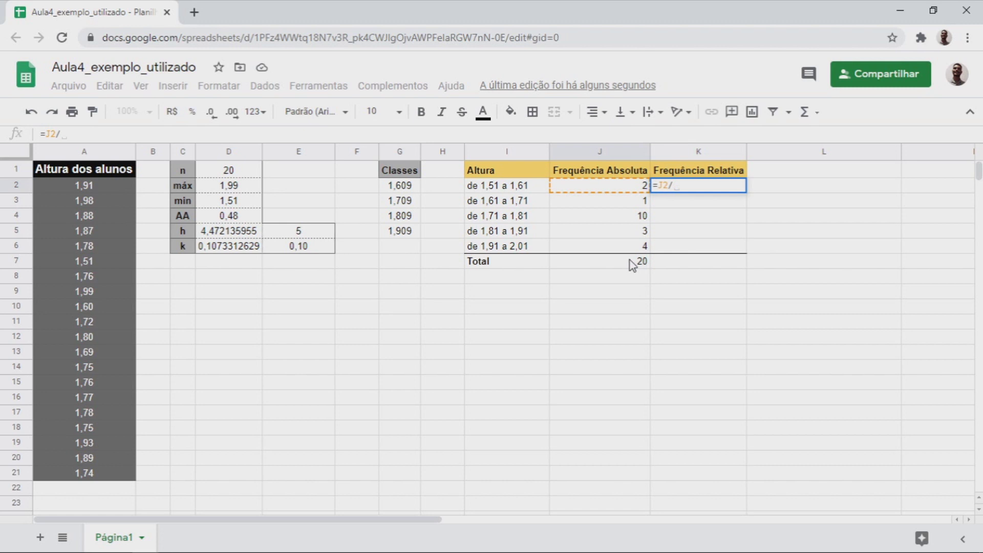
click(630, 260)
click(676, 186)
text($J7)
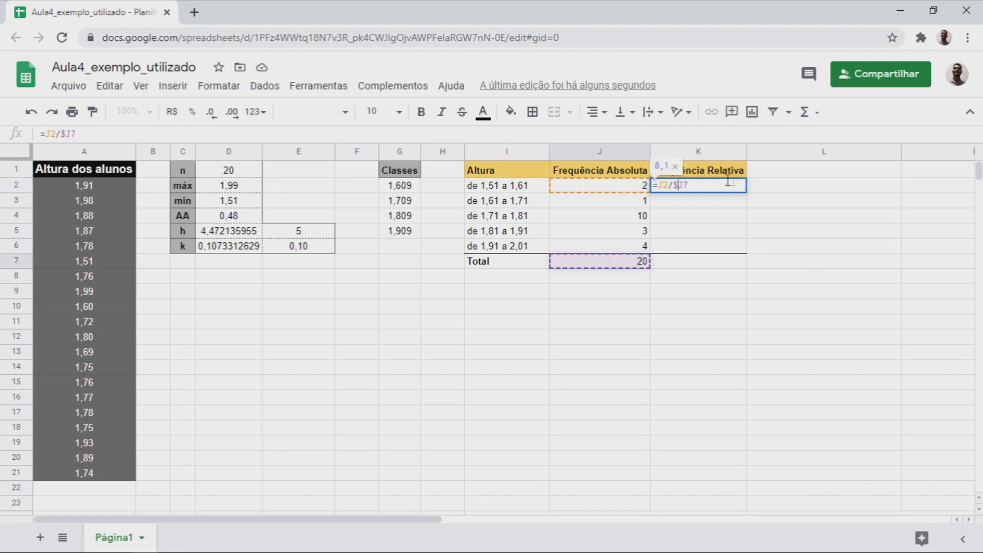
click(682, 185)
text($)
key(Return)
Fill the relative frequency formula from K2 down through K6
key(Up)
drag(747, 193, 772, 247)
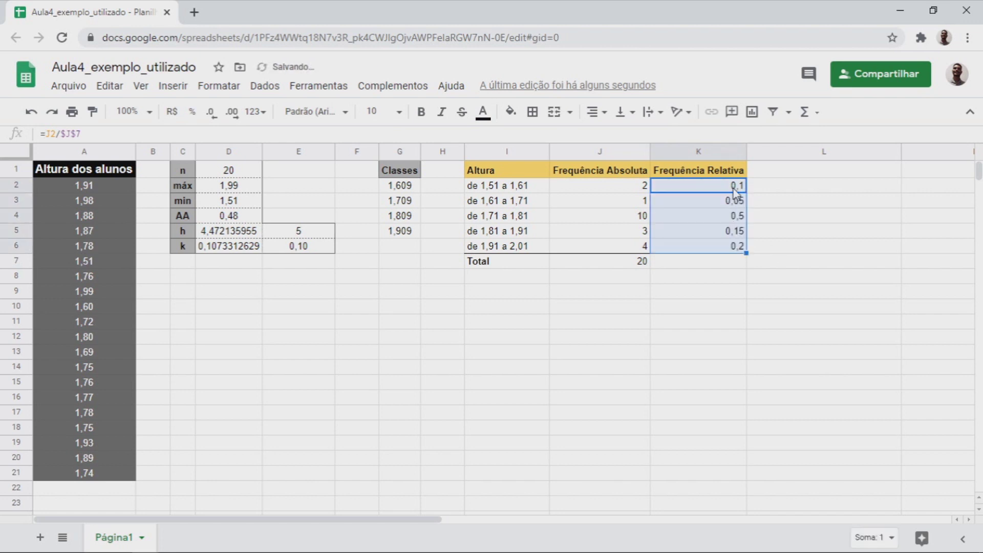
click(709, 320)
Total the relative frequencies in cell K7 with SUM(K2:K6)
click(727, 263)
text(=sum)
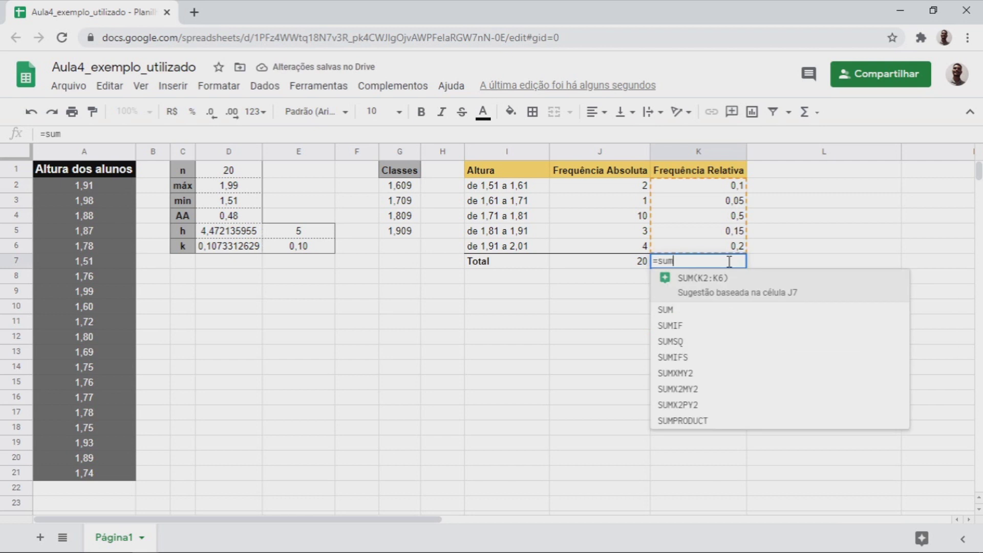
key(Tab)
key(Return)
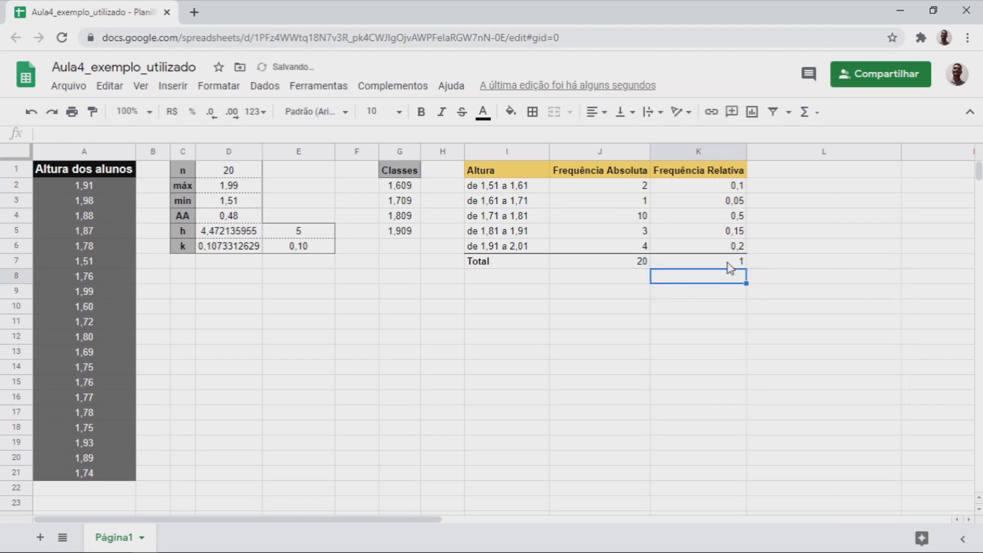
Format the relative frequencies and their total in K2:K7 as percentages without decimal places
drag(722, 189, 722, 265)
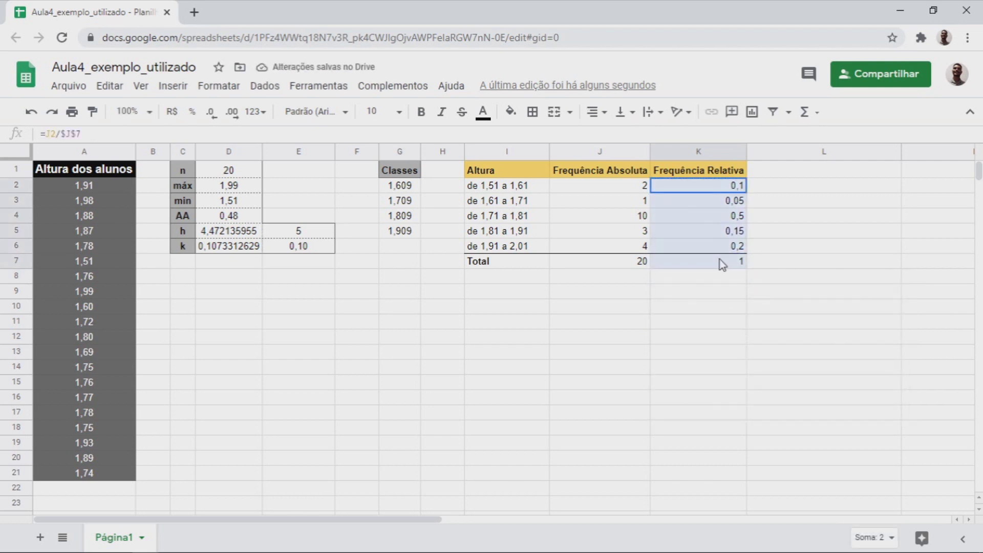
click(196, 117)
click(592, 330)
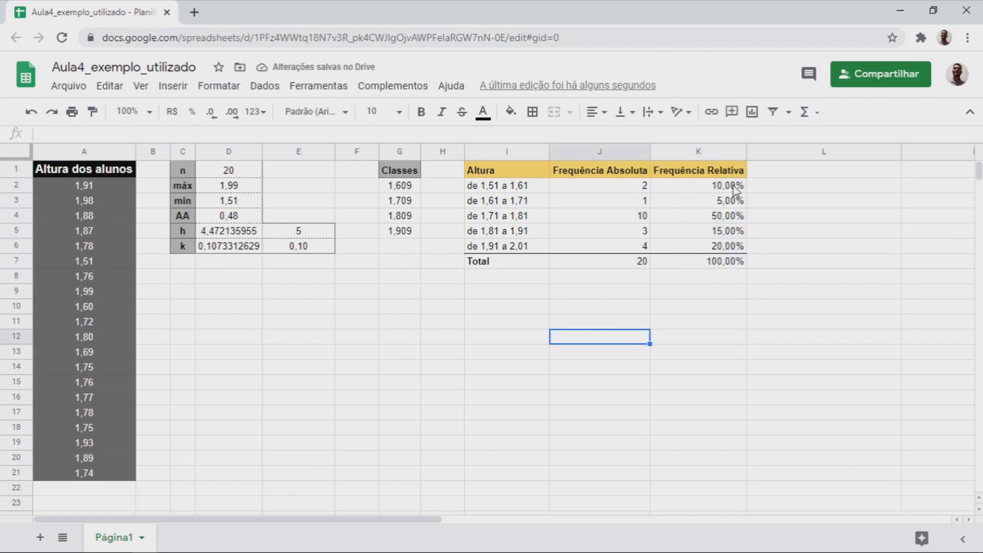
drag(736, 187, 729, 262)
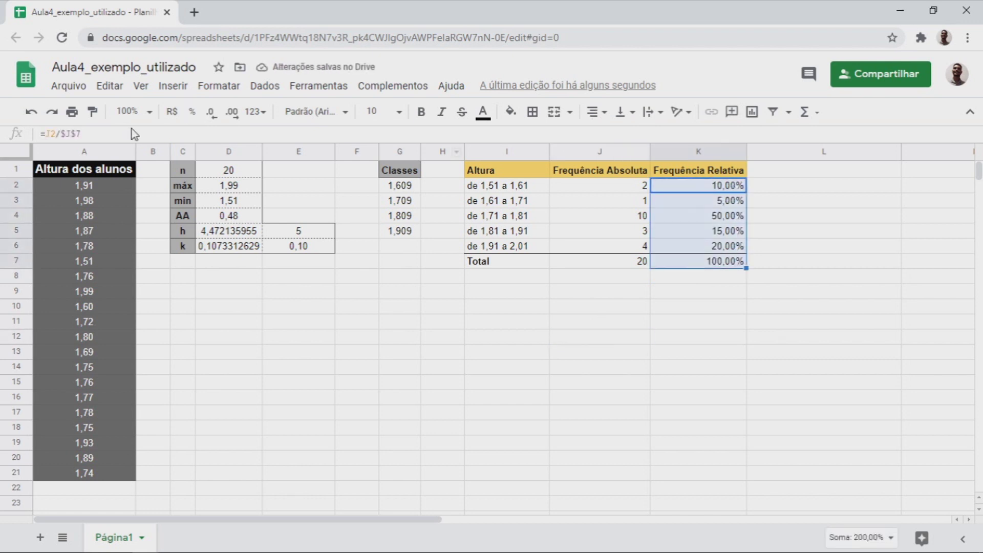
click(211, 112)
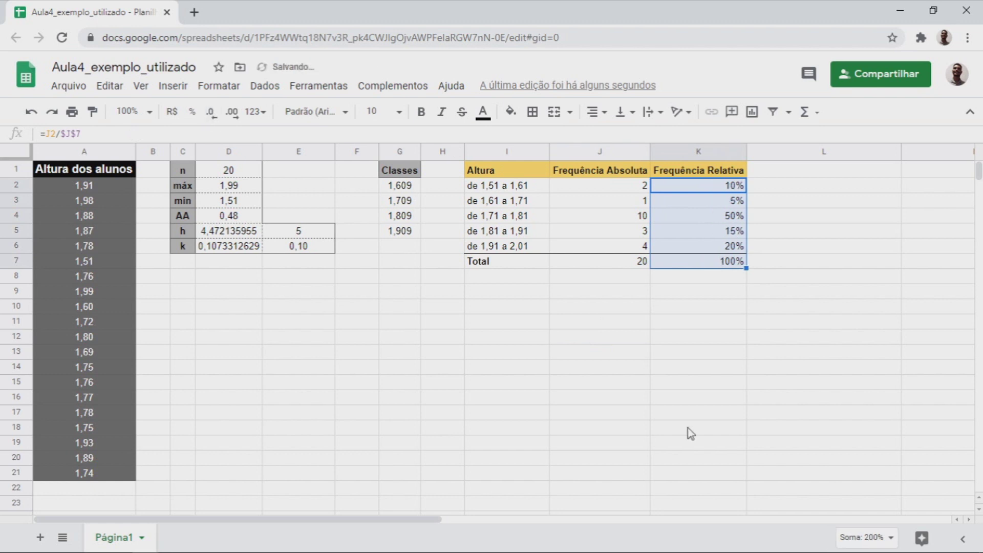
click(637, 340)
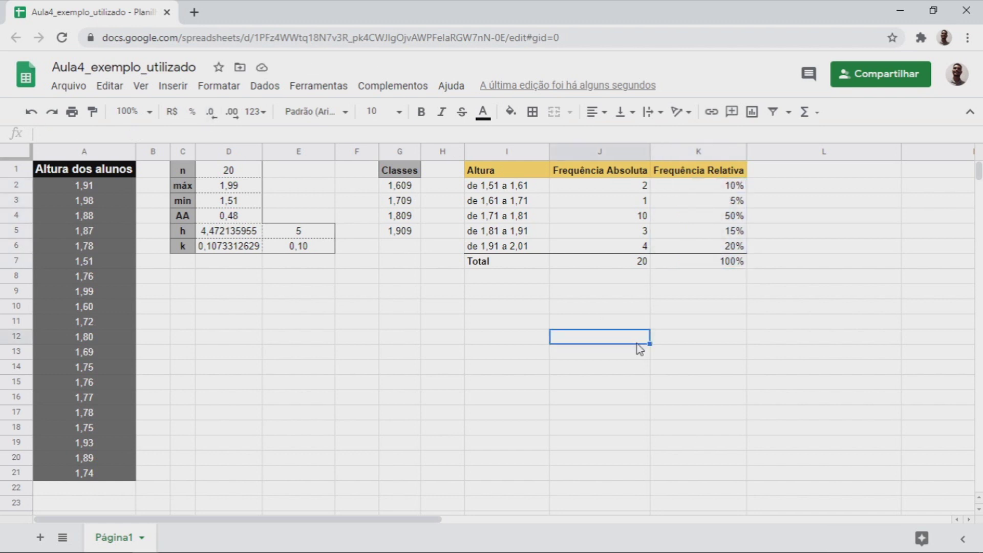